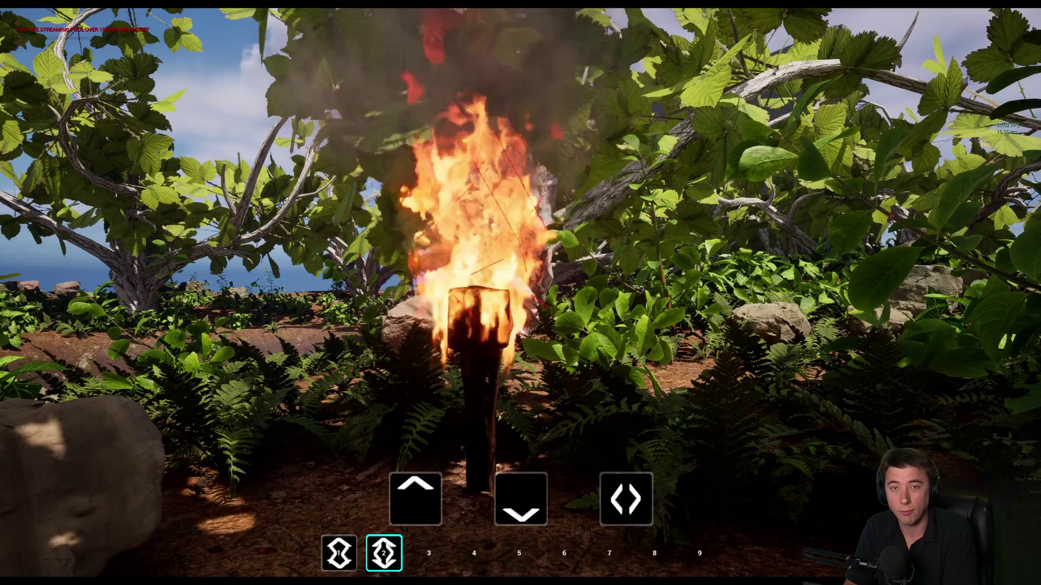
Trigger the torch's fire burst with ability key 1 during the playtest
key(1)
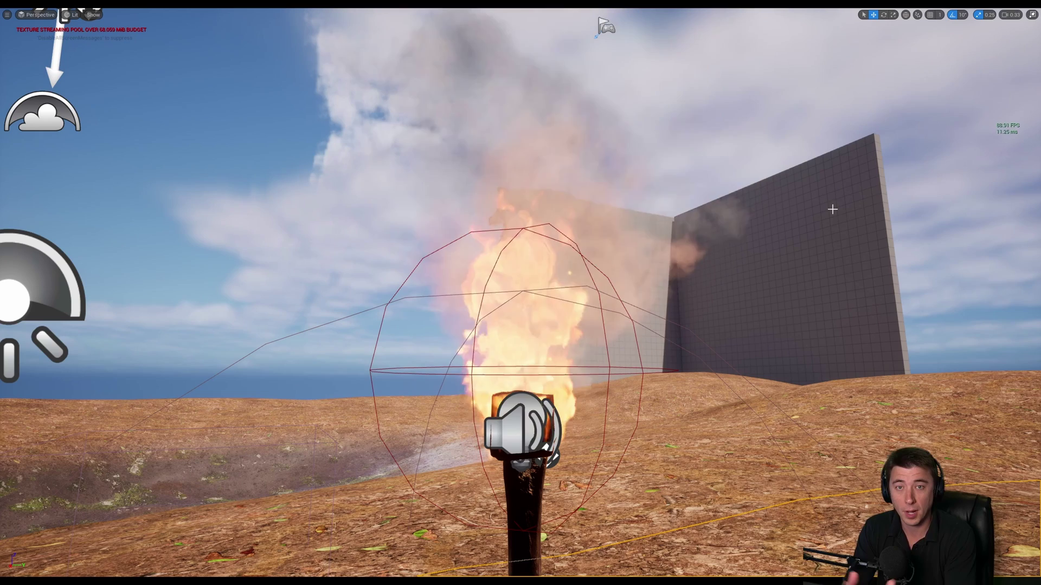
Enable the Stat > Engine > Detailed timing overlay, then start Play In Editor with Alt+P
key(F11)
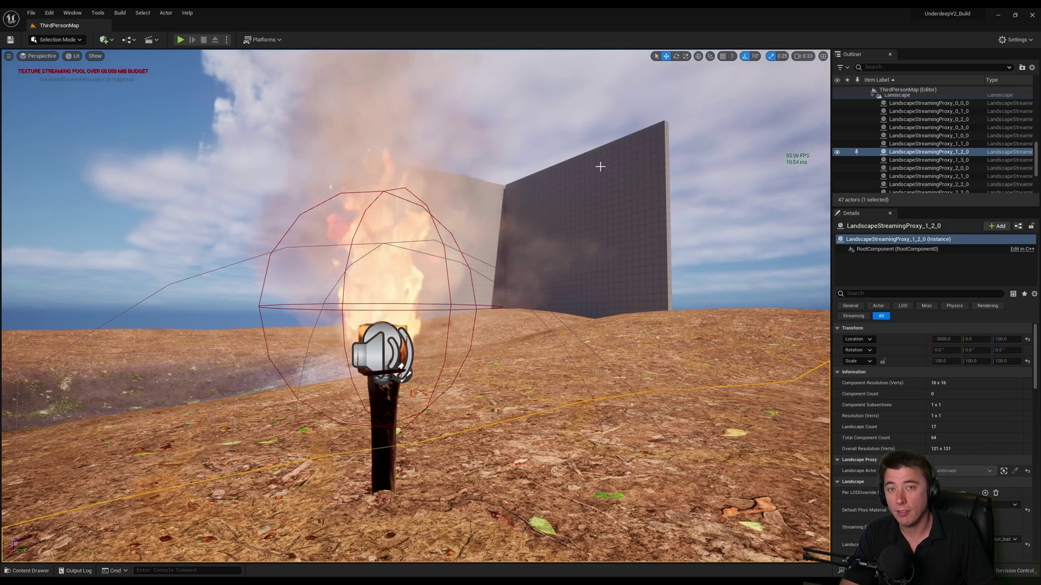
click(9, 56)
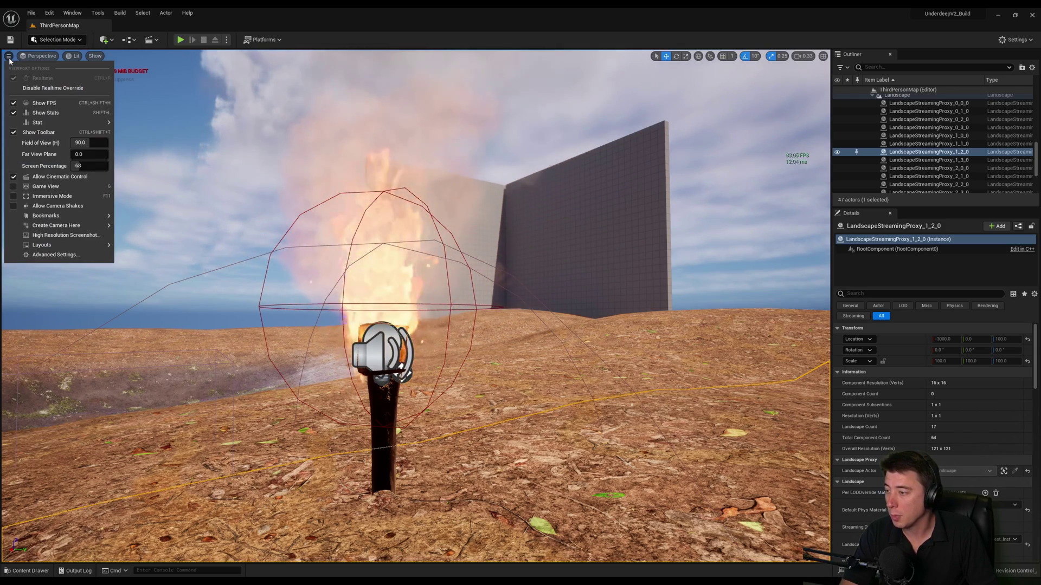
mouse_move(48, 123)
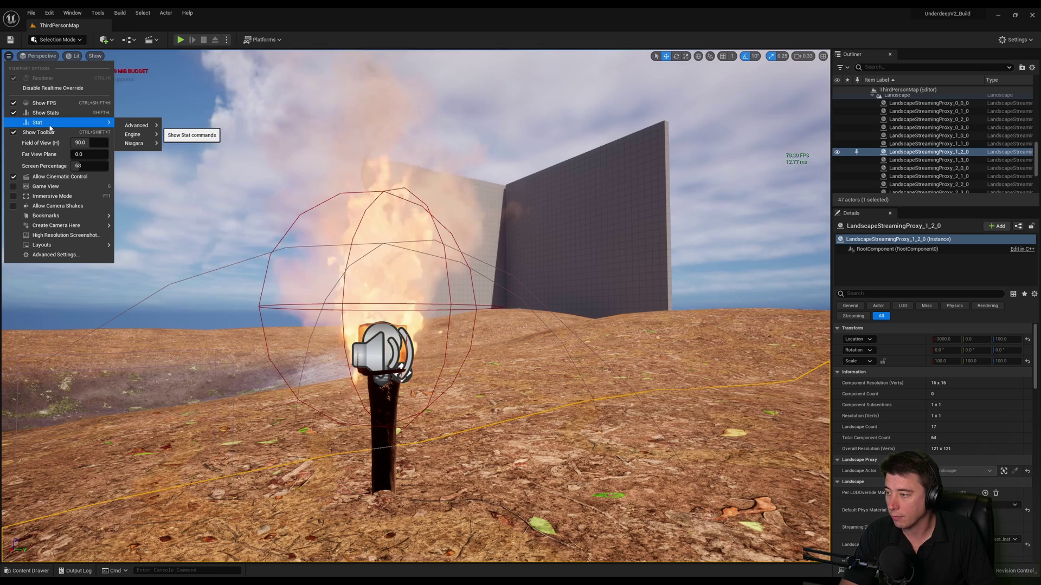
mouse_move(146, 129)
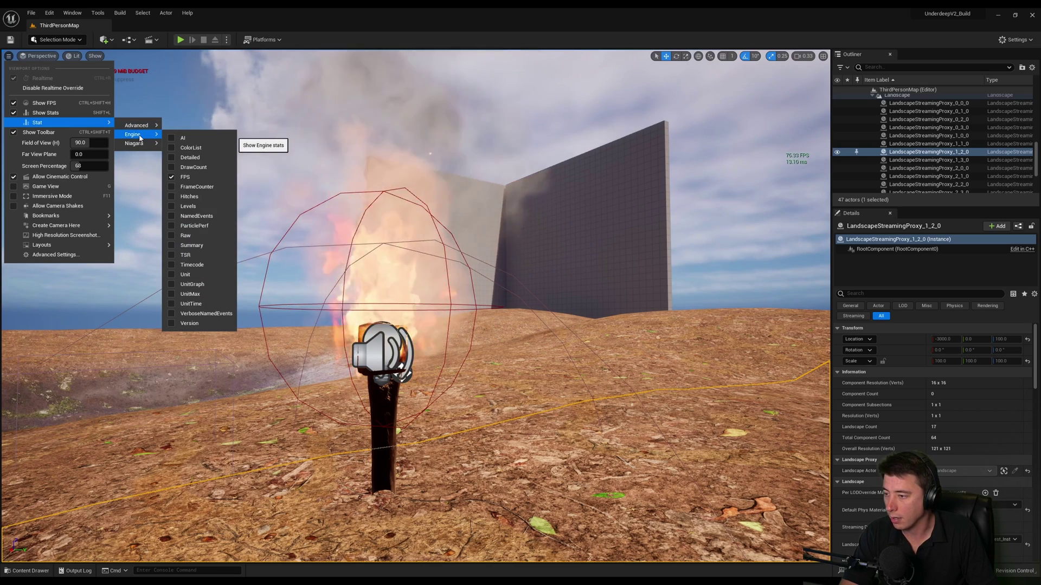
click(177, 158)
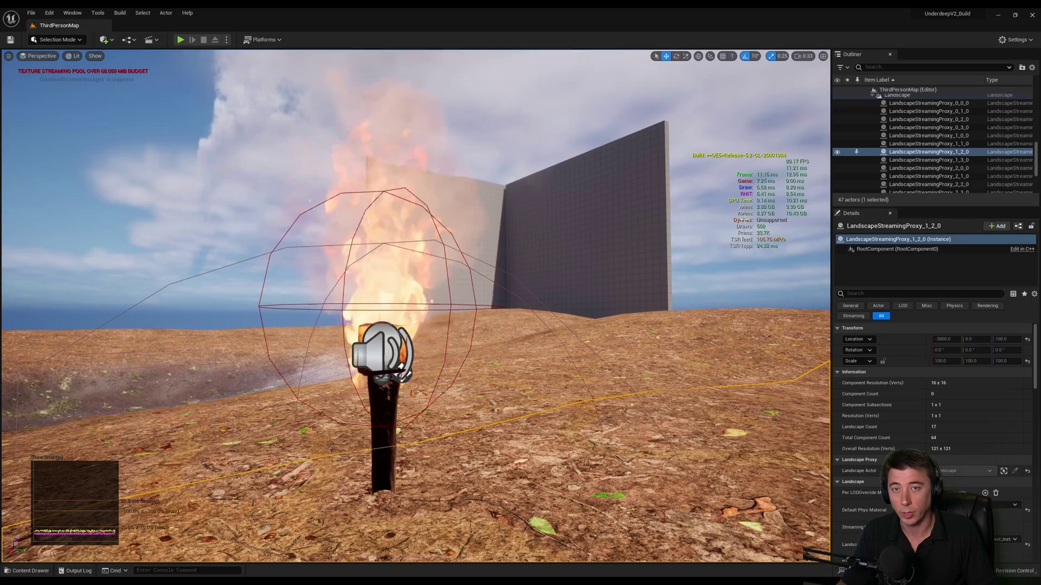
key(alt+p)
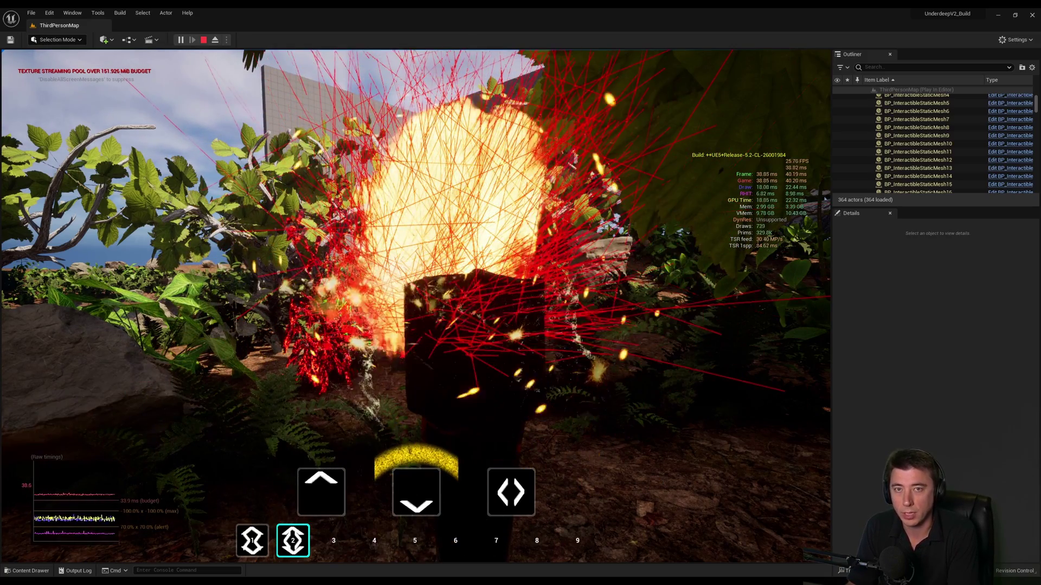
Stop the playtest, enable the Advanced > Game stat overlay, and pull the camera back from the torch
key(Escape)
click(8, 56)
mouse_move(40, 122)
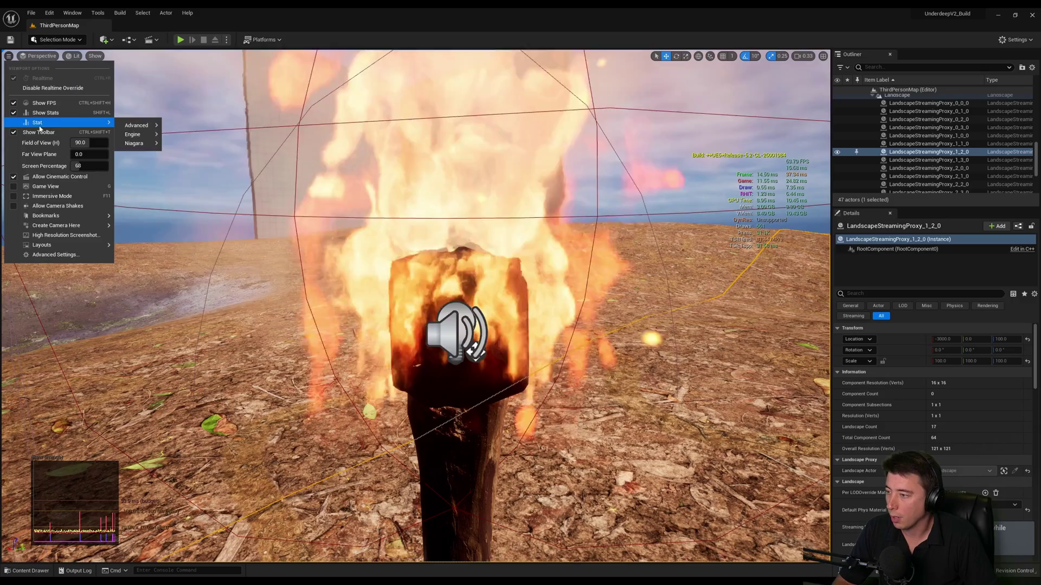
mouse_move(144, 131)
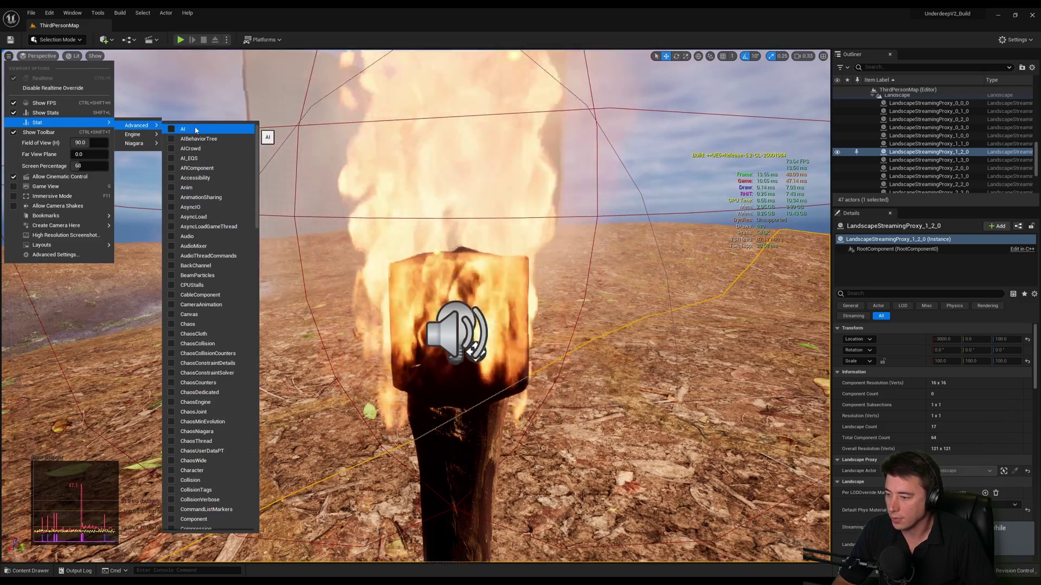
scroll(200, 399, down, 10)
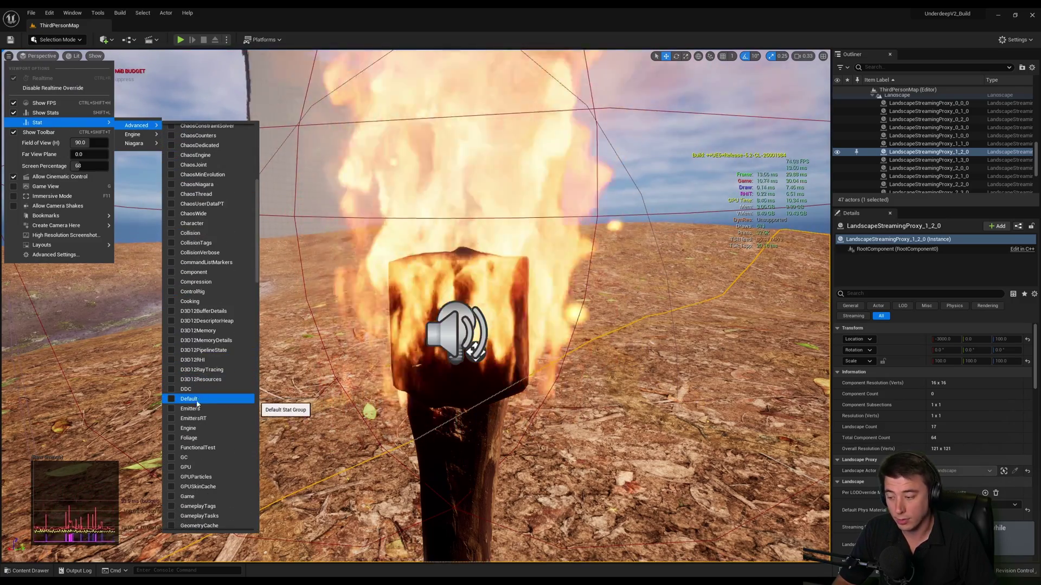
click(173, 471)
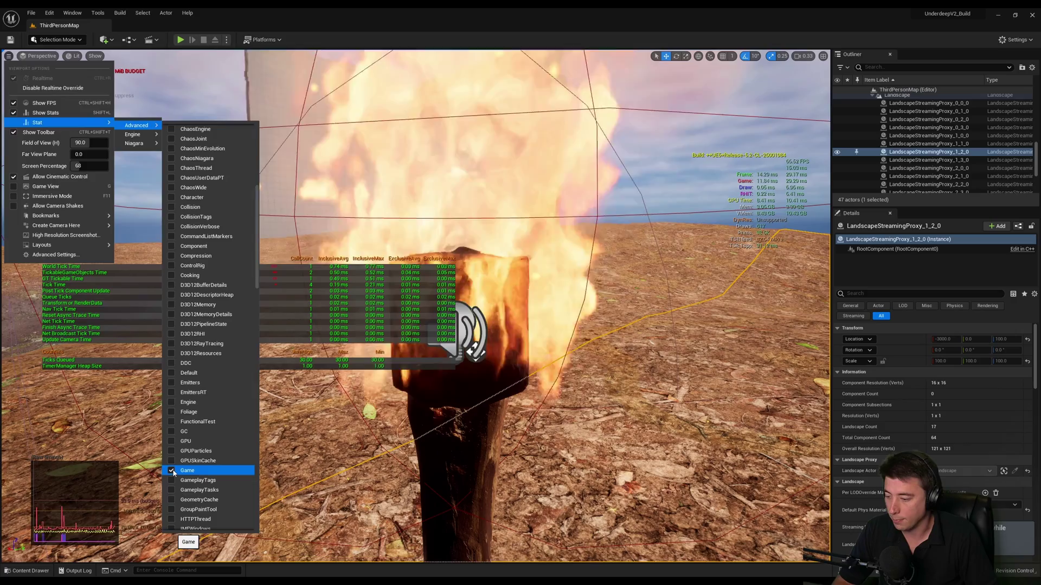
click(311, 297)
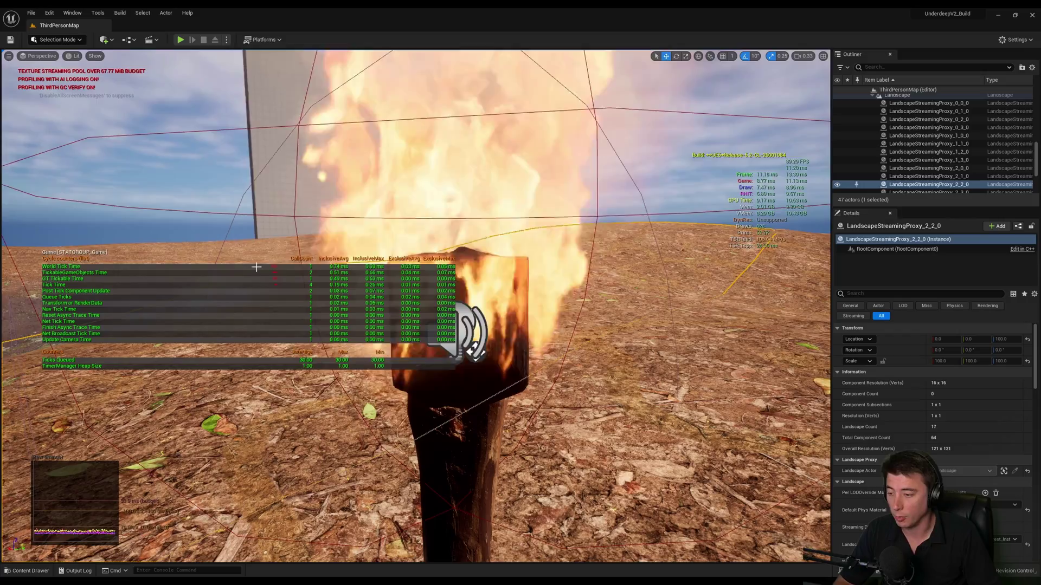
right_drag(257, 266, 262, 256)
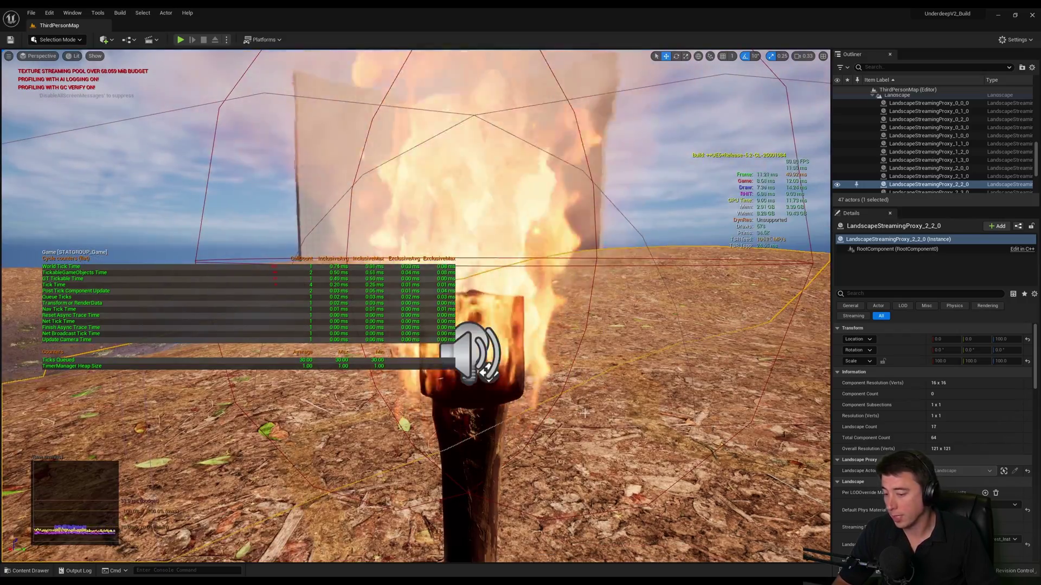
Start the playtest from the viewport context menu, go immersive full-window, and select hotbar slot 6
right_drag(584, 413, 535, 311)
right_click(535, 310)
click(599, 511)
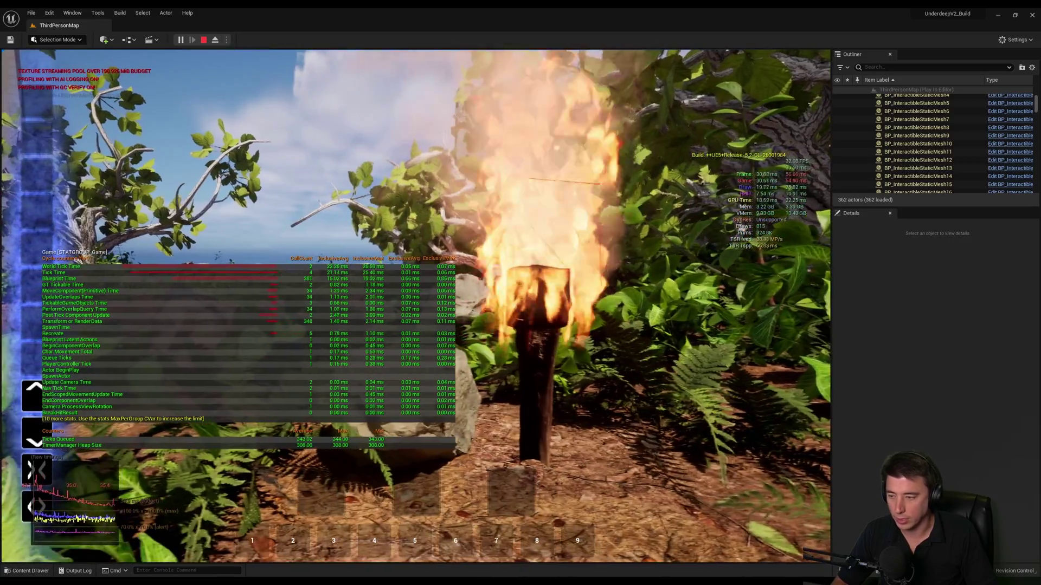
key(F11)
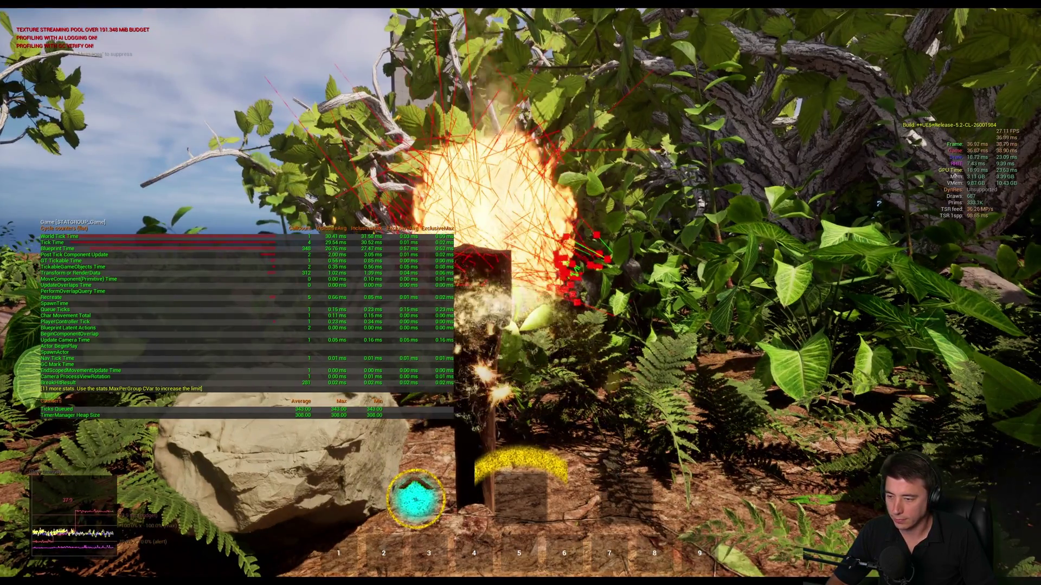
key(6)
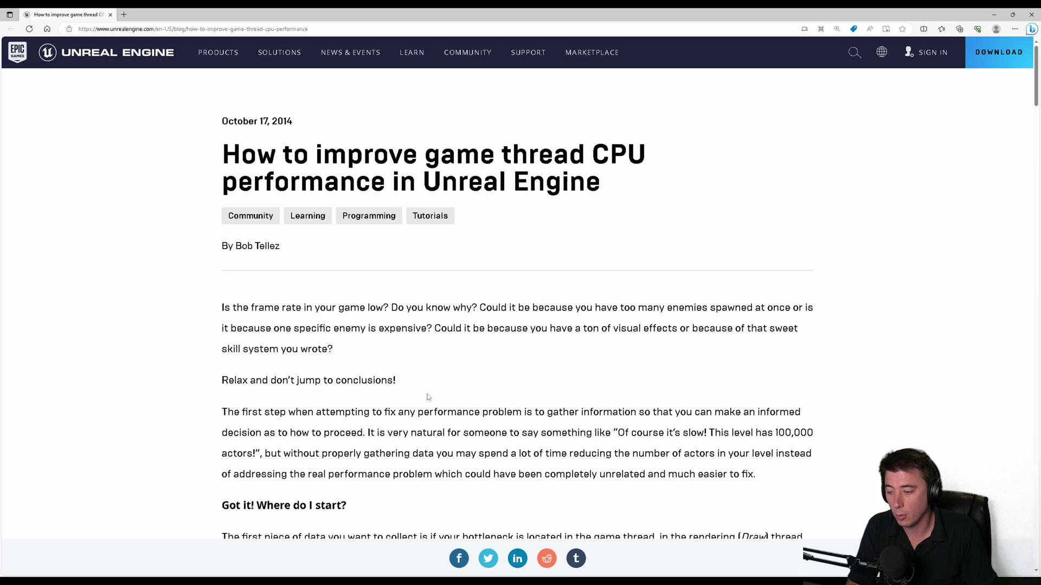
Scroll to the stat startfile section and highlight the advice to record for ten seconds
scroll(443, 398, down, 3)
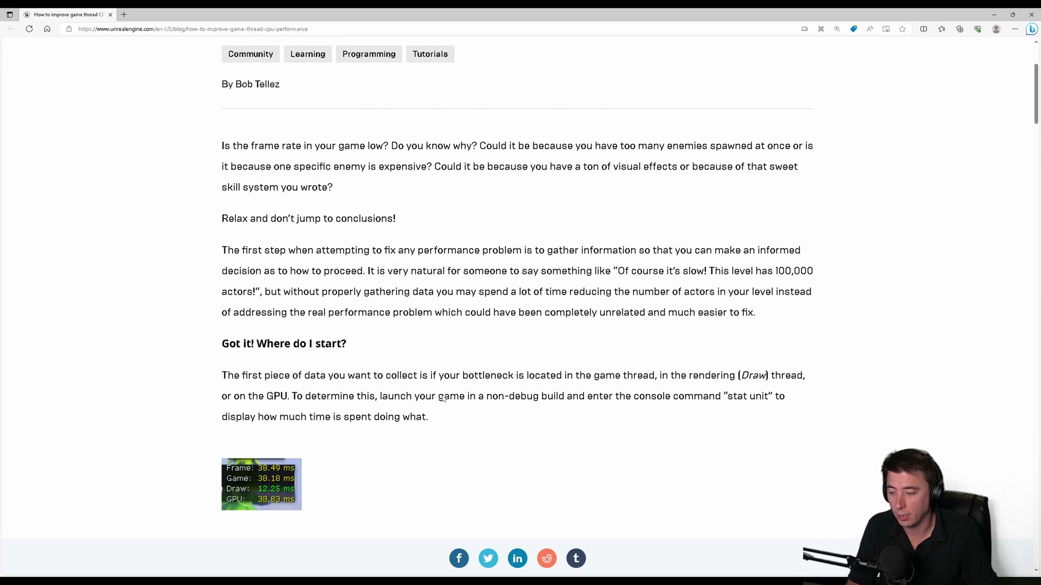
scroll(488, 350, up, 2)
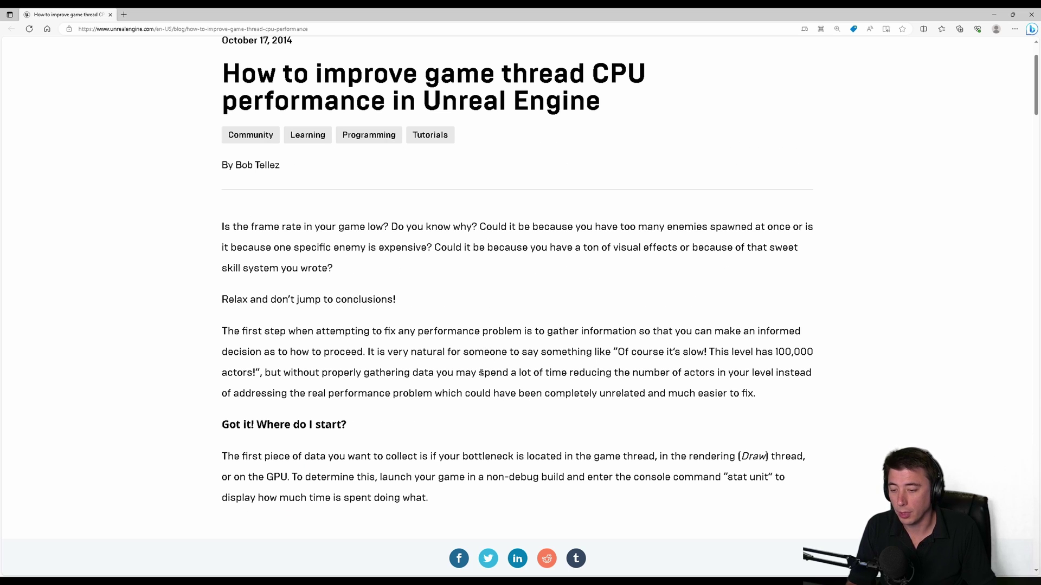
scroll(481, 372, down, 10)
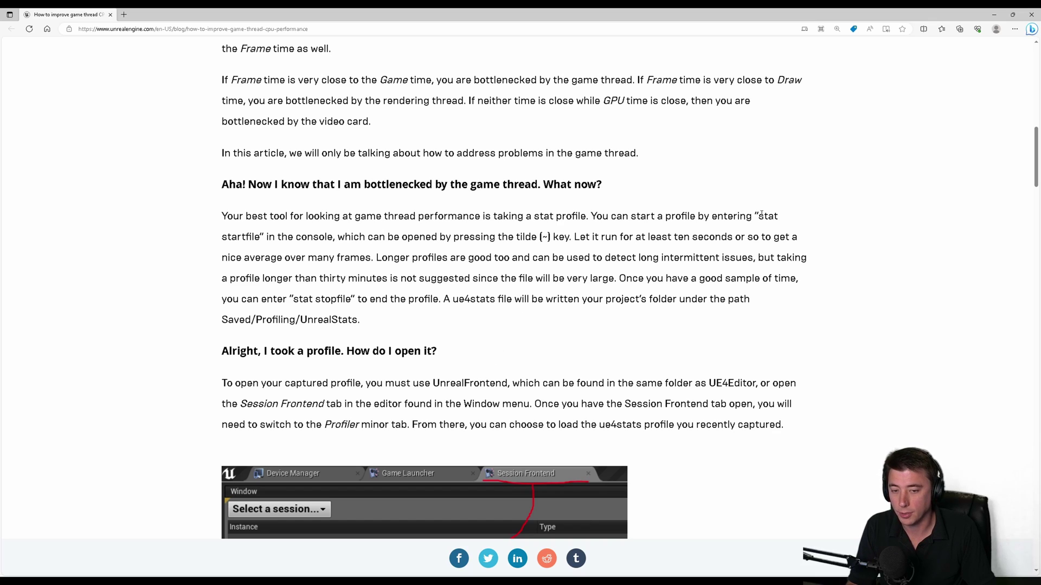
drag(759, 216, 293, 236)
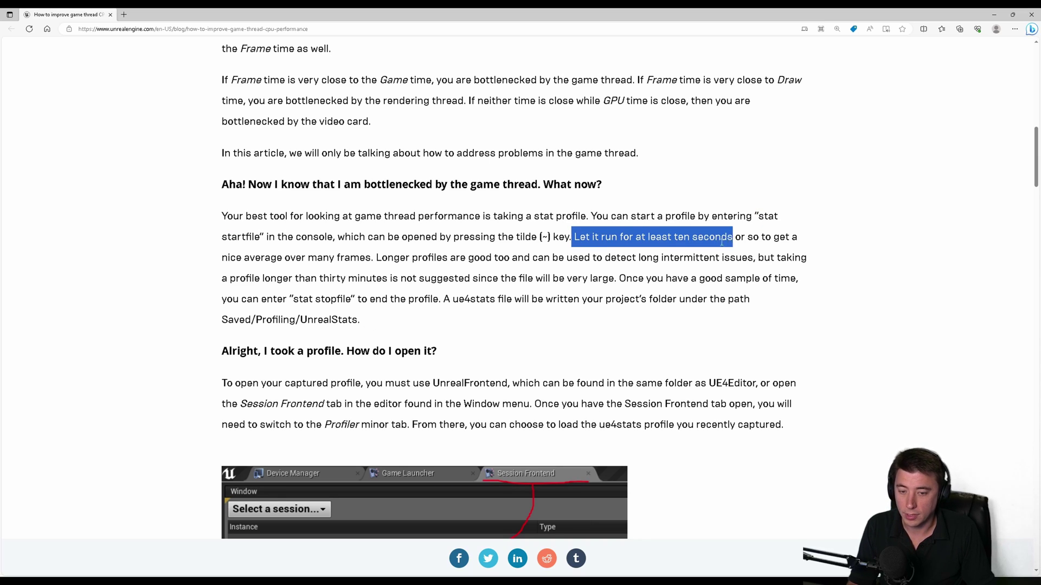
drag(722, 242, 336, 259)
click(359, 269)
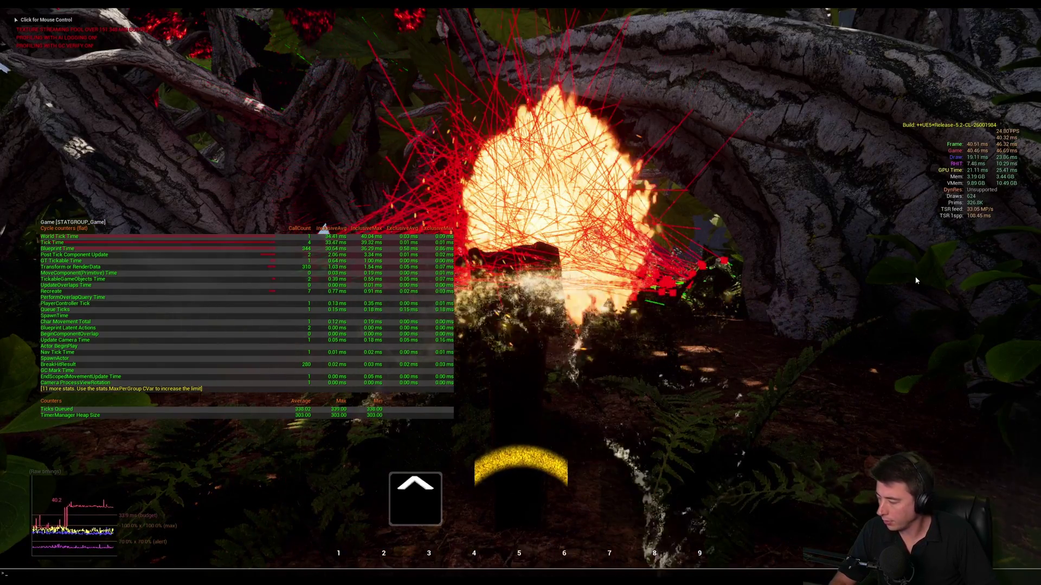
Start recording a stats file with the console command 'stat startfile'
key(grave)
text(stat startfile)
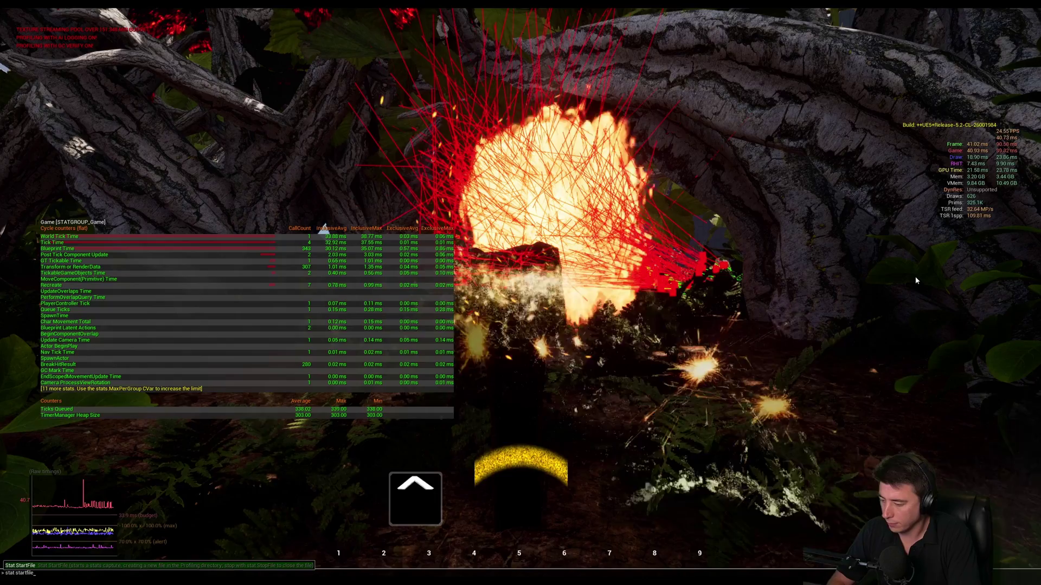
key(Return)
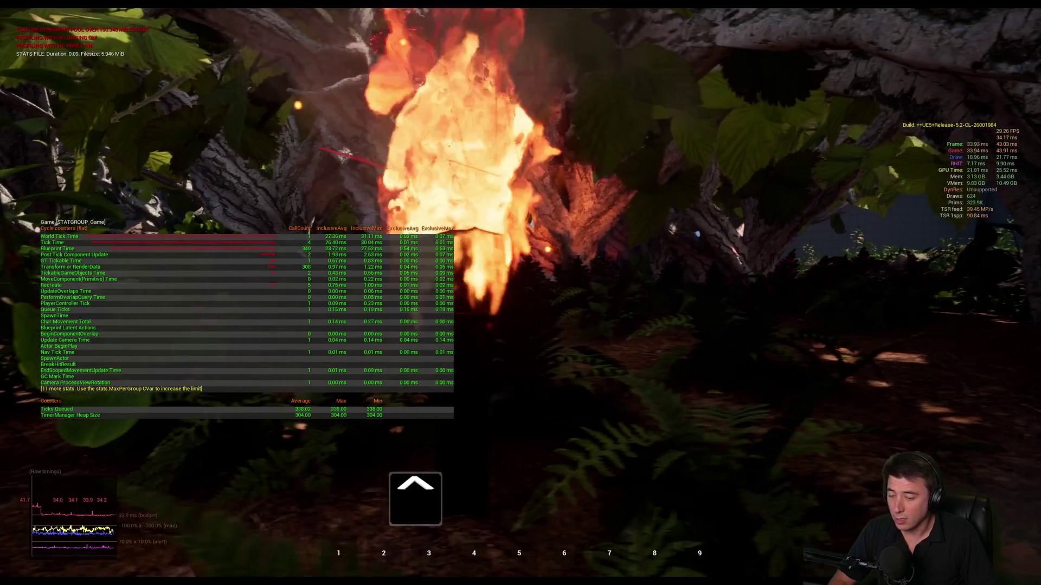
Stop the capture with 'stat stopfile' and return control to the running game
key(grave)
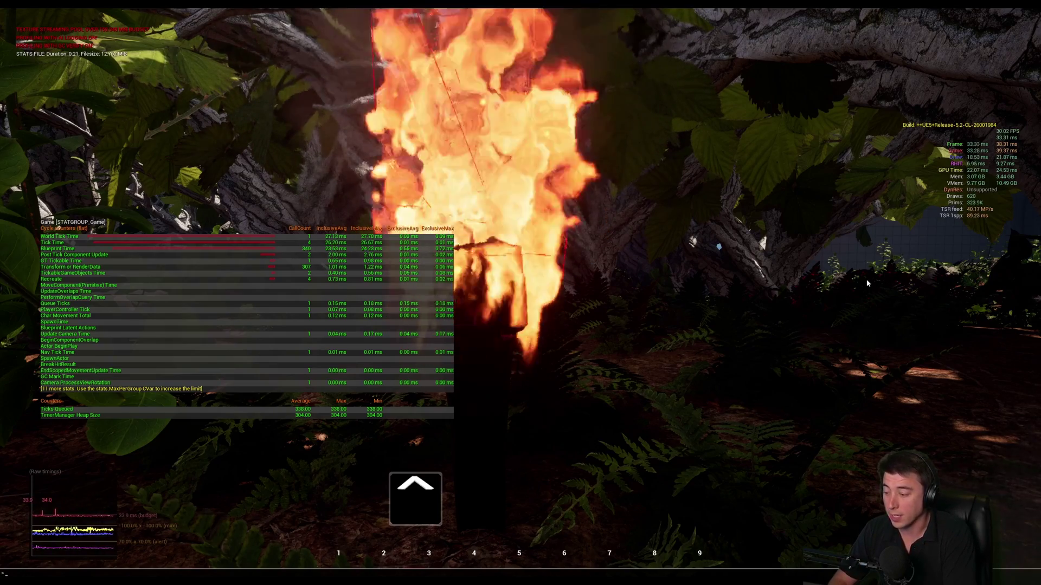
text(s)
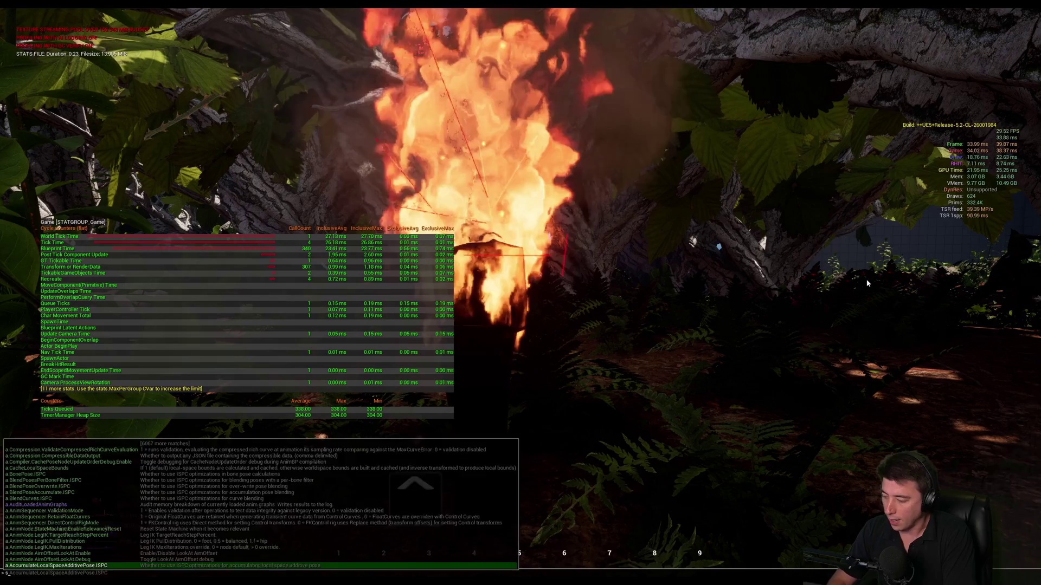
text(tat)
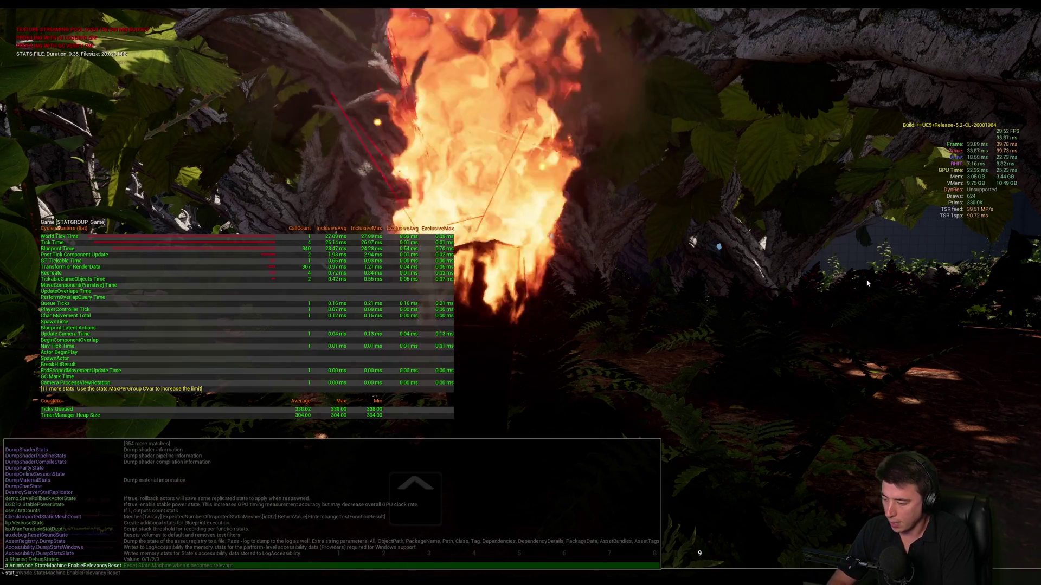
text( stopfi)
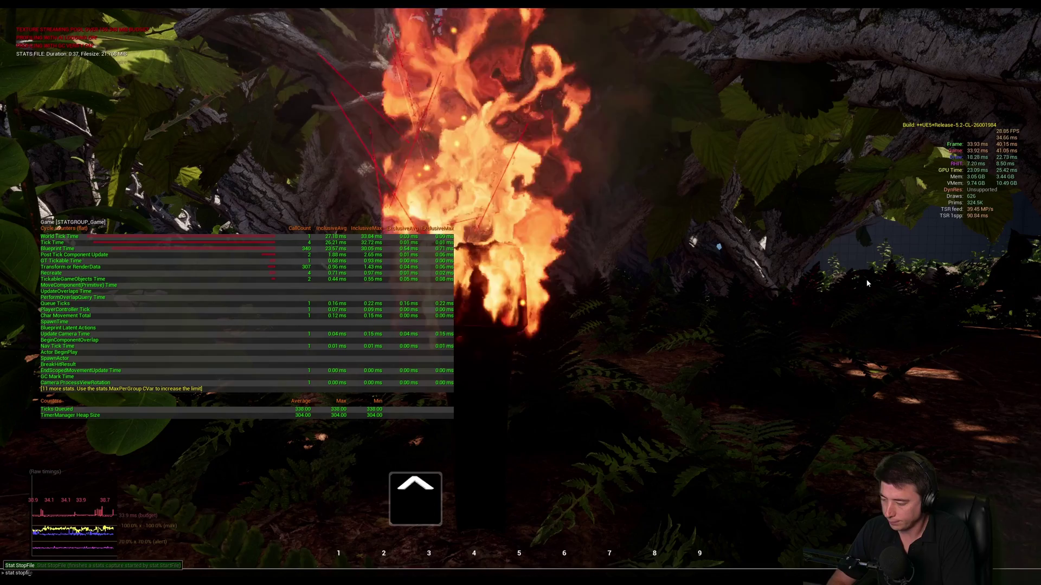
key(Tab)
key(Return)
click(866, 283)
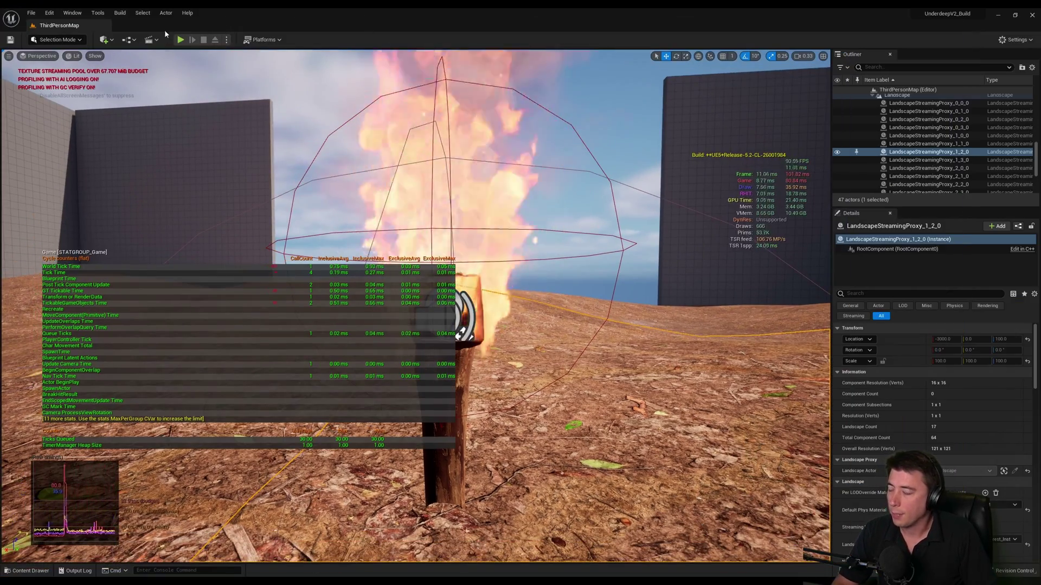
Open Tools > Session Frontend and switch to its Profiler tab
click(98, 13)
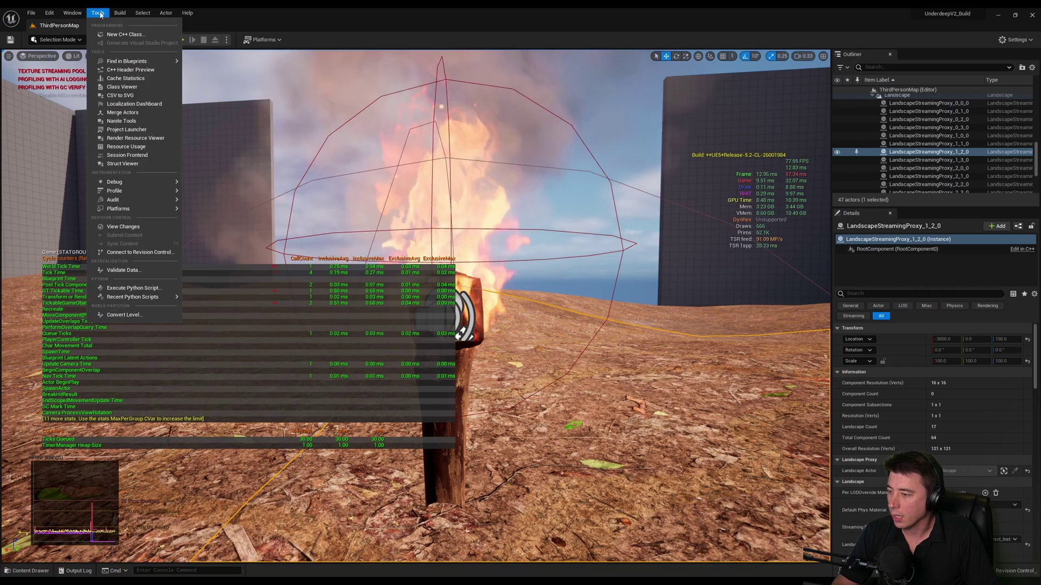
click(125, 156)
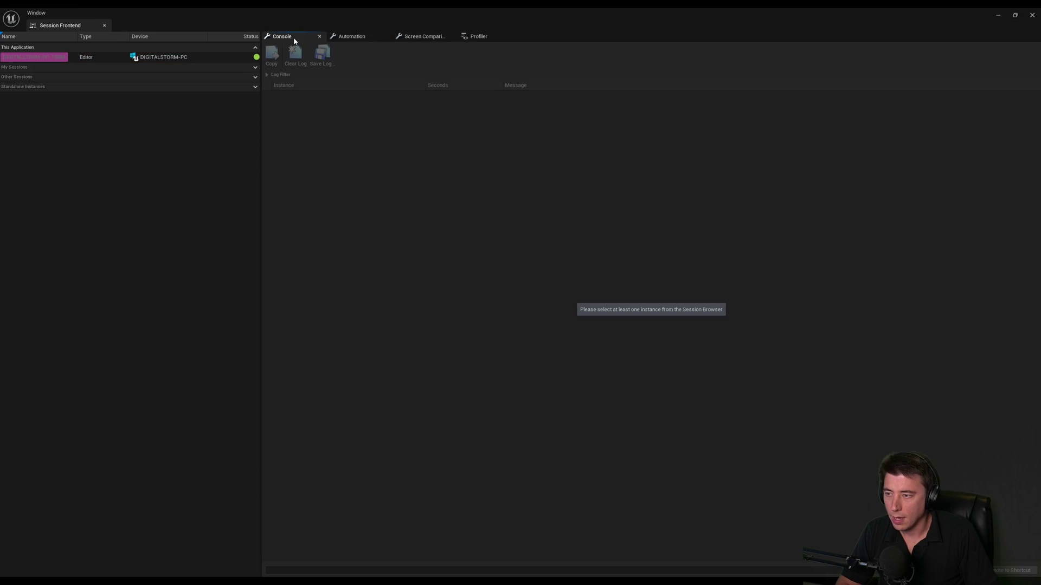
click(477, 37)
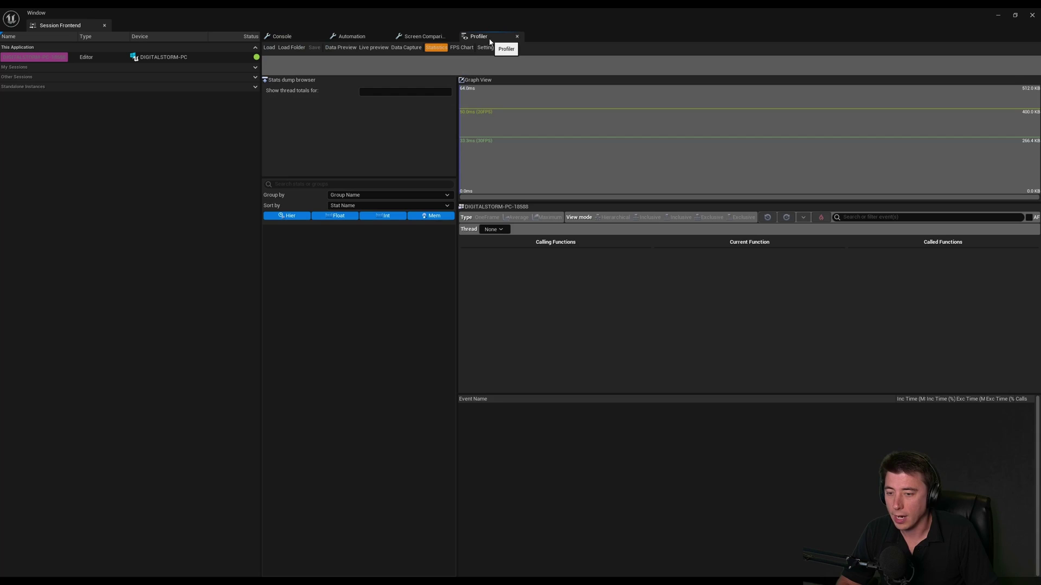
Load the ThirdPersonMap .uestats file from Saved > Profiling > UnrealStats and select a frame range
click(270, 48)
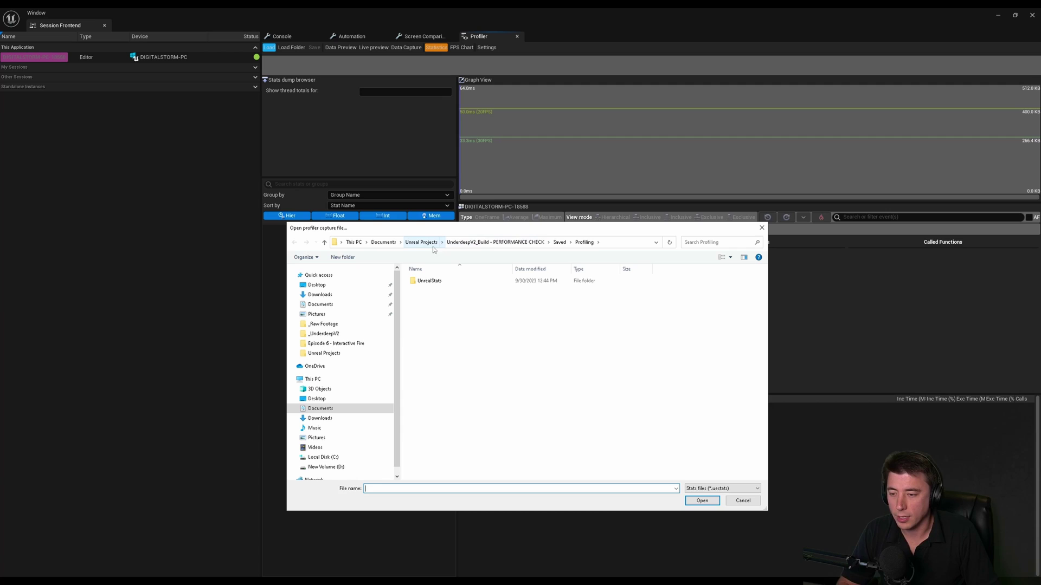
click(494, 243)
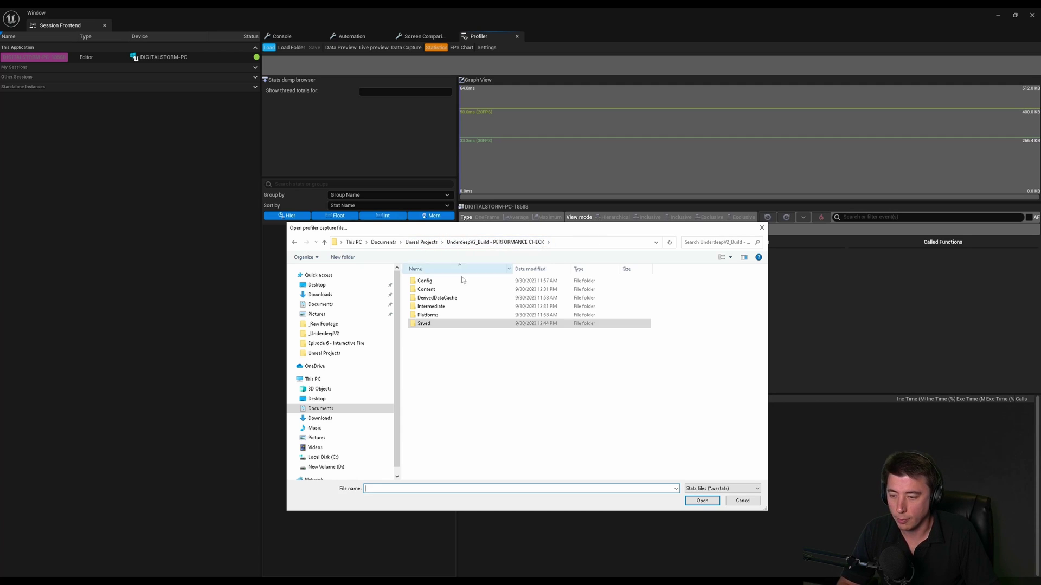
double_click(425, 324)
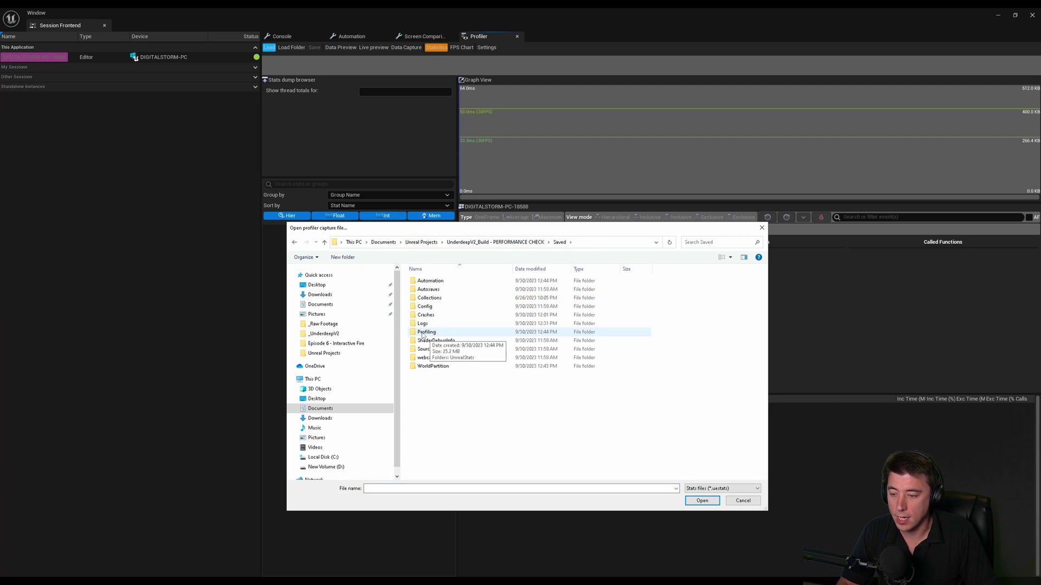
double_click(426, 333)
double_click(429, 281)
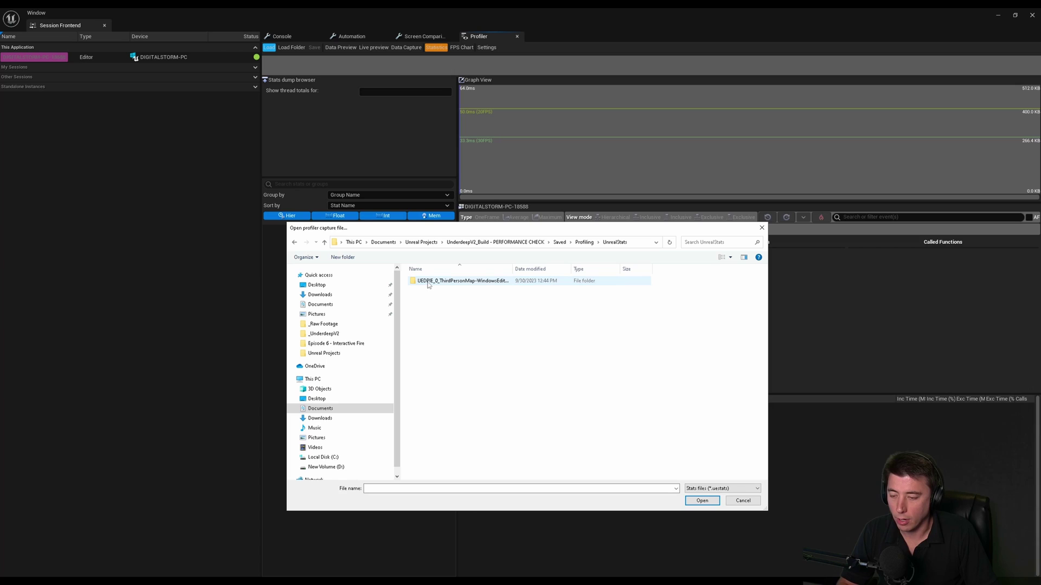
double_click(446, 284)
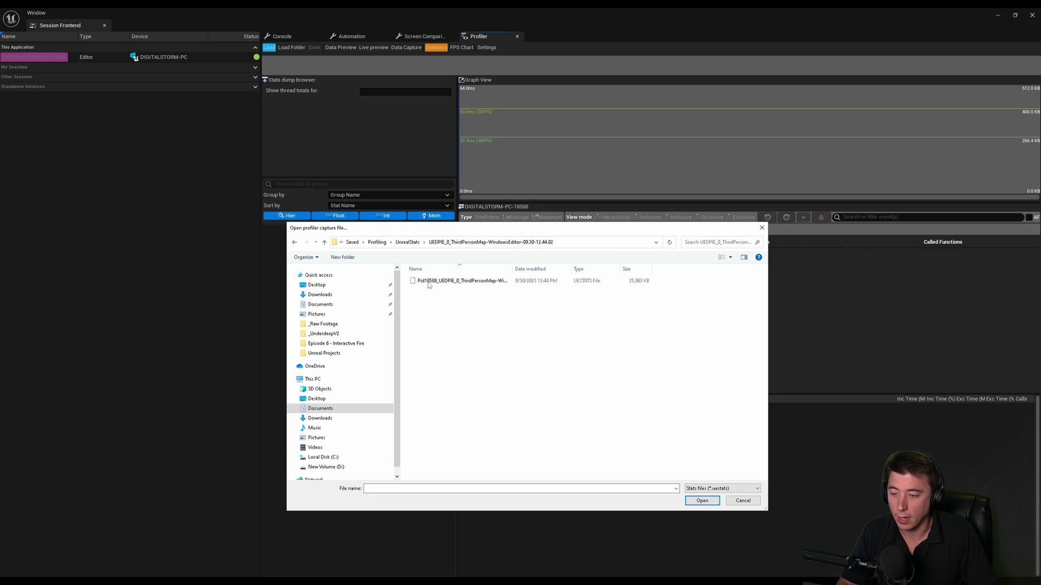
double_click(455, 282)
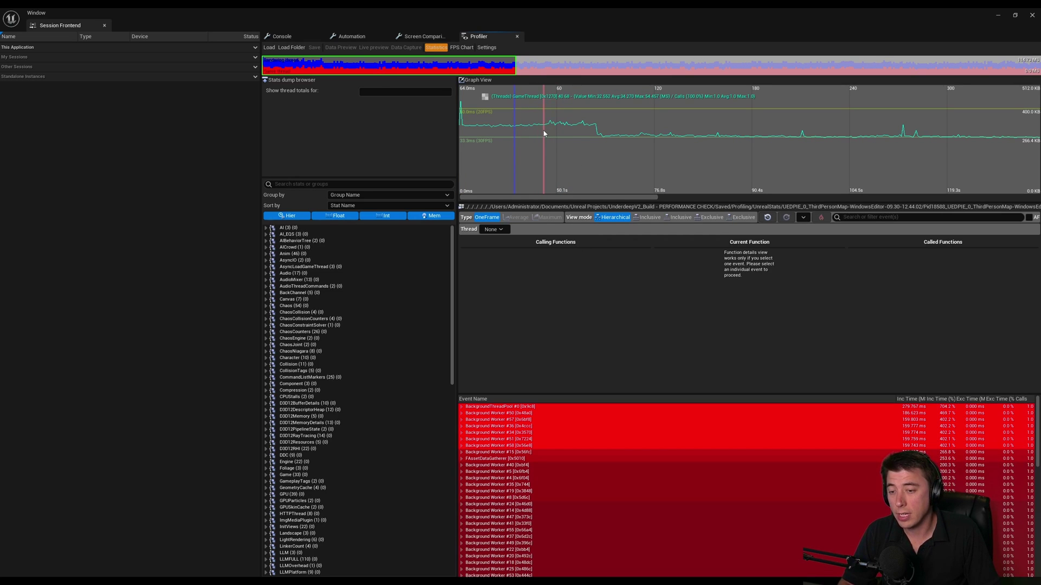
click(542, 135)
drag(511, 134, 662, 132)
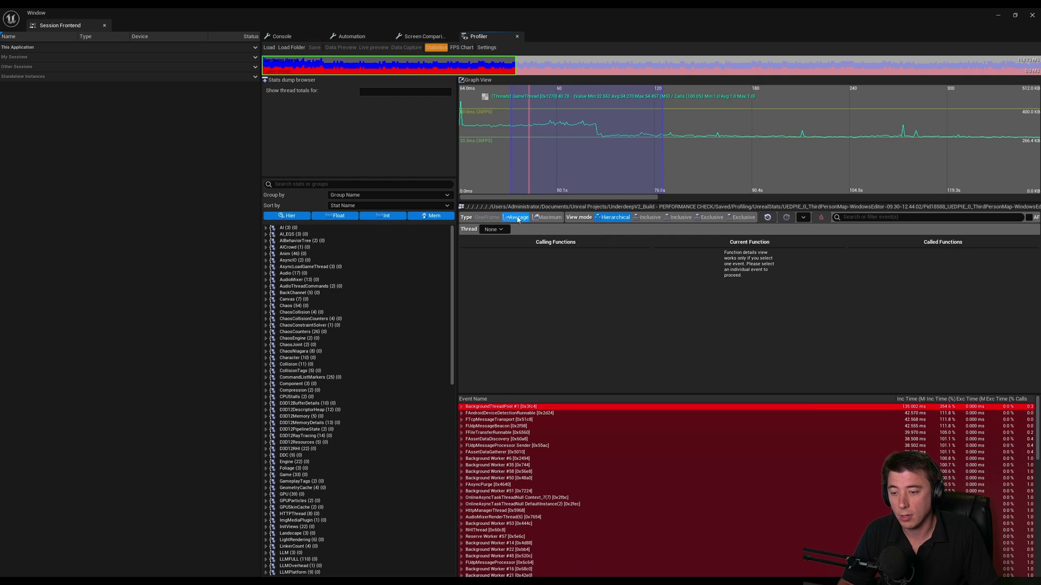
Select a wide frame range across the drop, compare Maximum timings, then return to Average
click(564, 142)
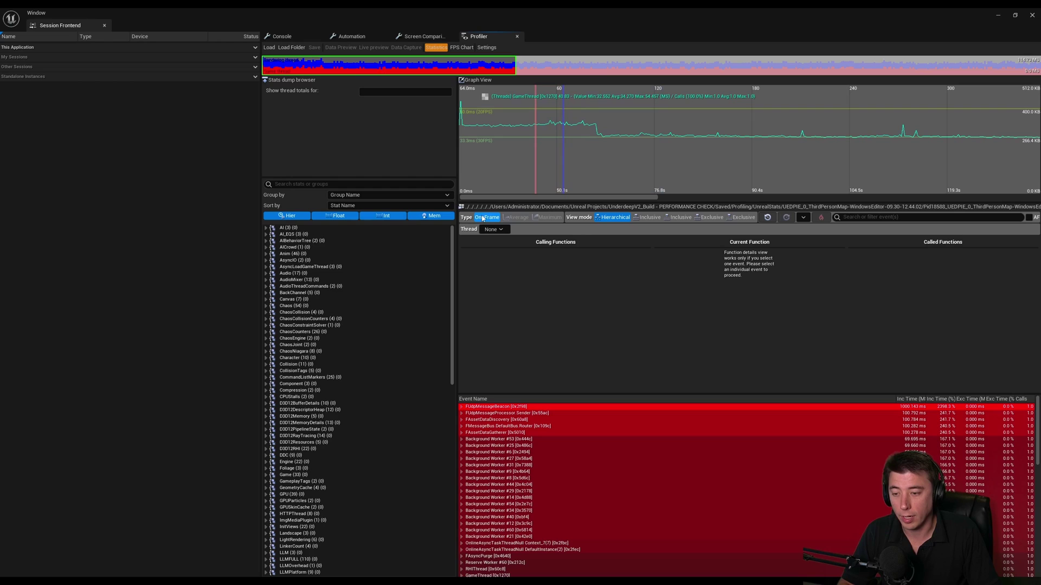
drag(511, 142, 864, 146)
click(549, 218)
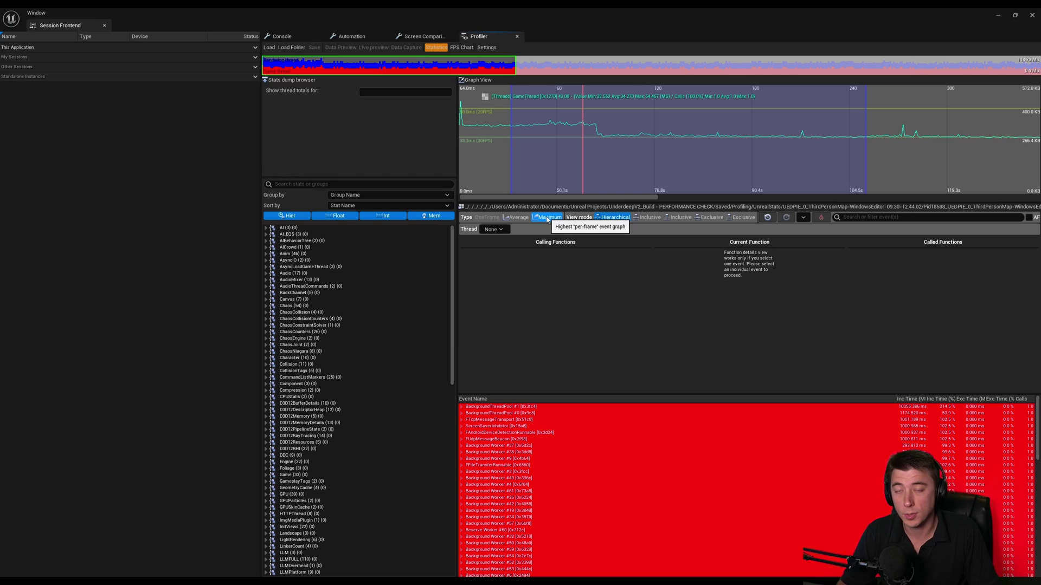
click(517, 218)
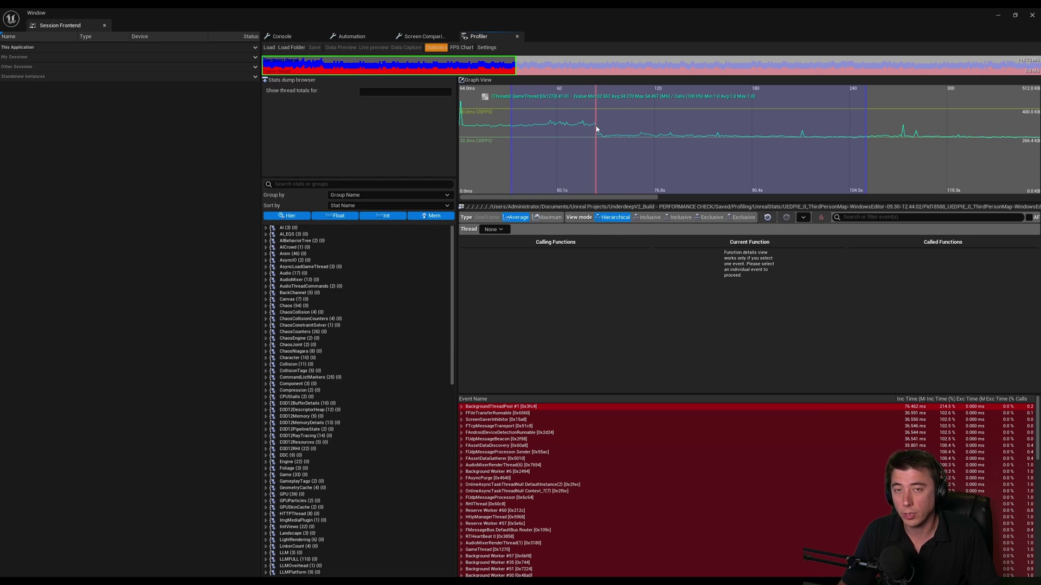
Inspect BackgroundThreadPool's wait-for-work and CPU Stall events, then collapse it again
scroll(597, 132, down, 3)
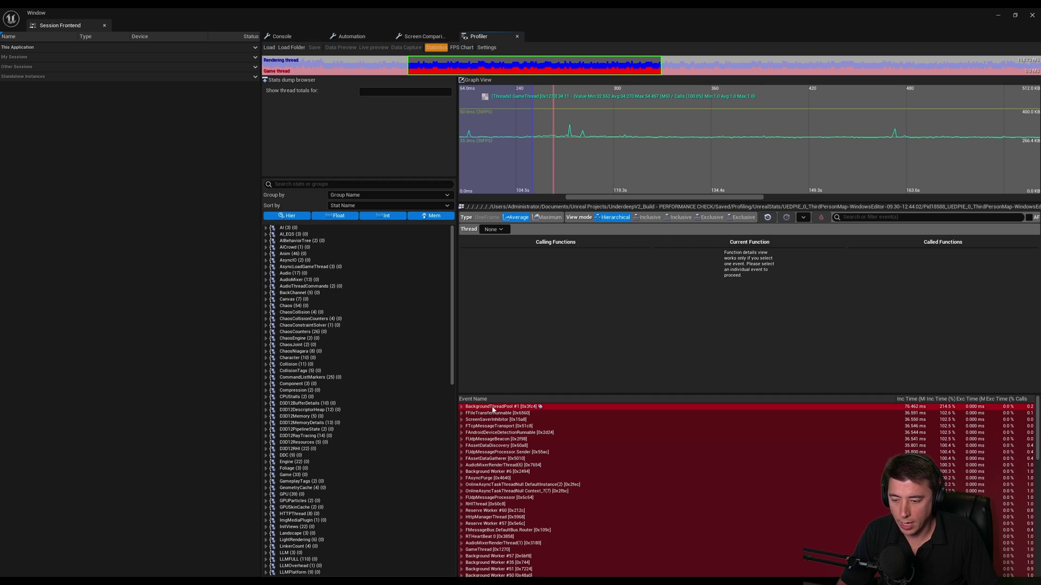
click(462, 407)
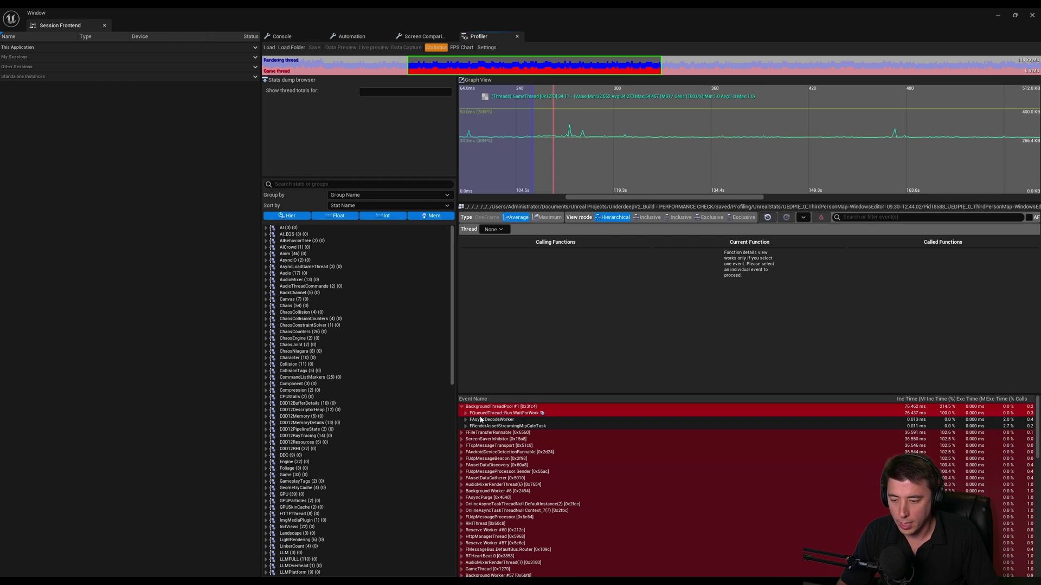
click(466, 413)
click(514, 420)
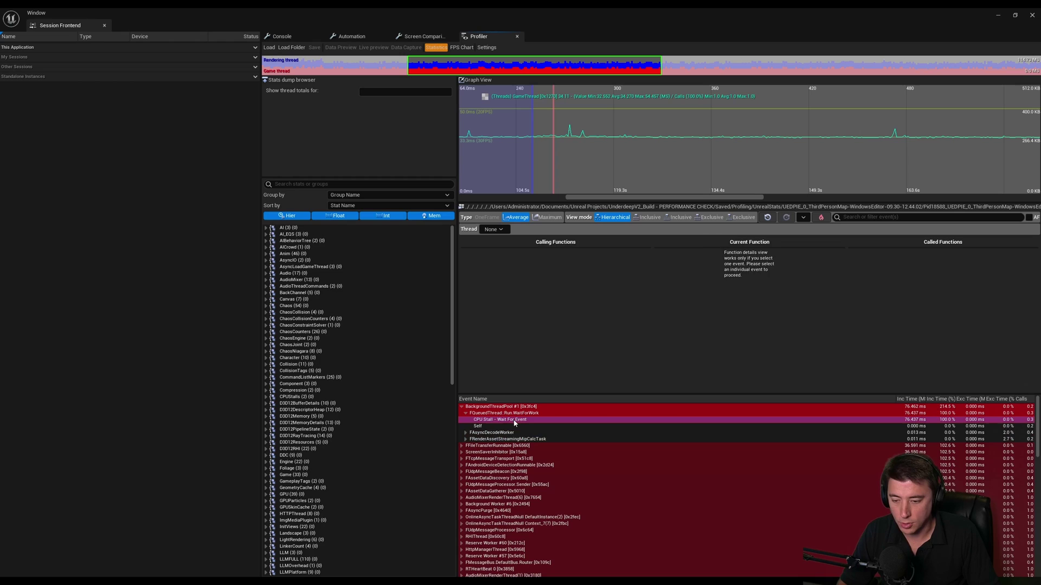
click(488, 408)
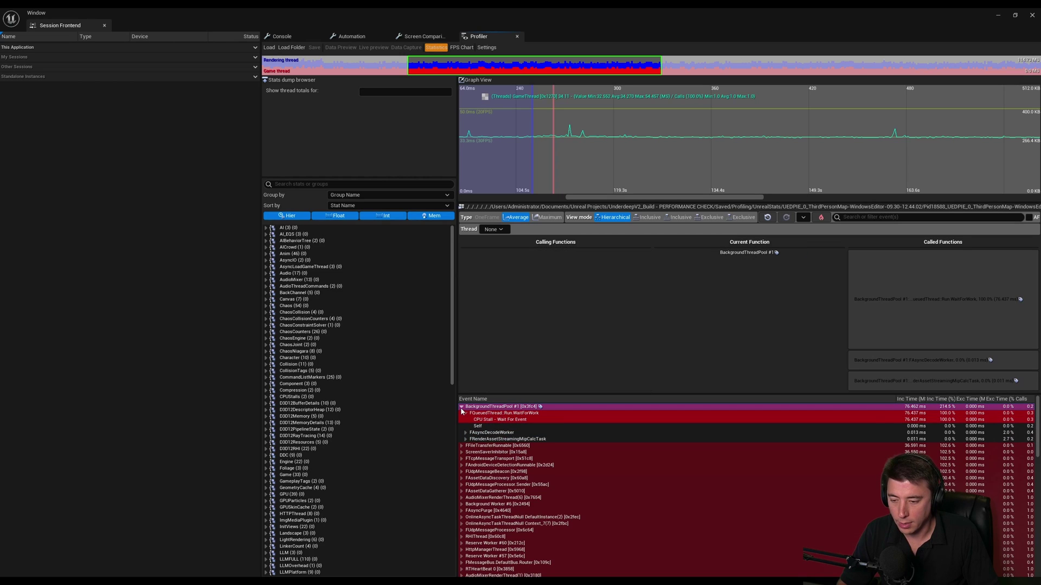
click(461, 407)
Scroll down to the GameThread event in the Event Name list and expand its children
scroll(477, 445, down, 1)
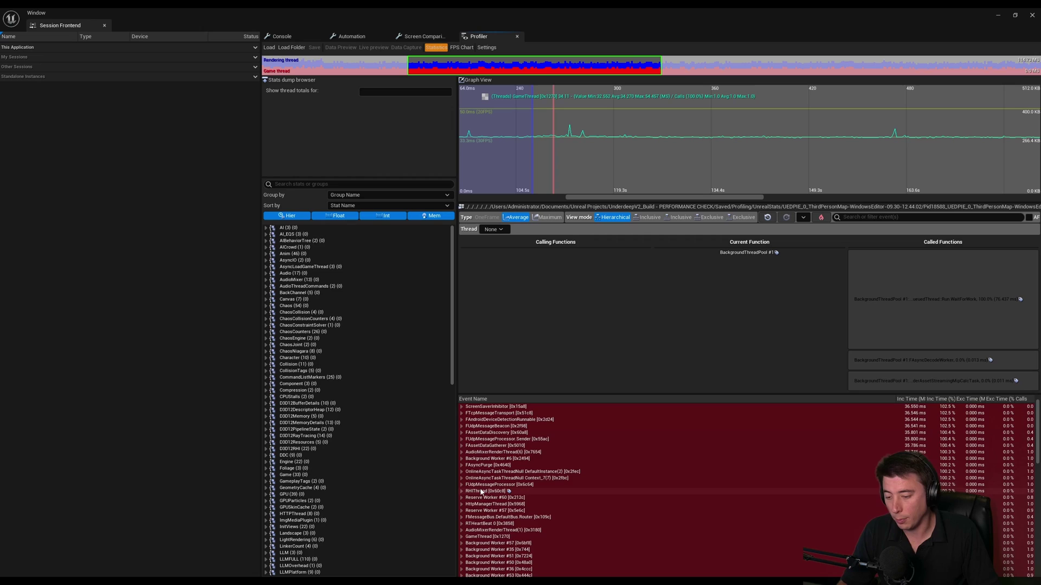
scroll(480, 486, down, 3)
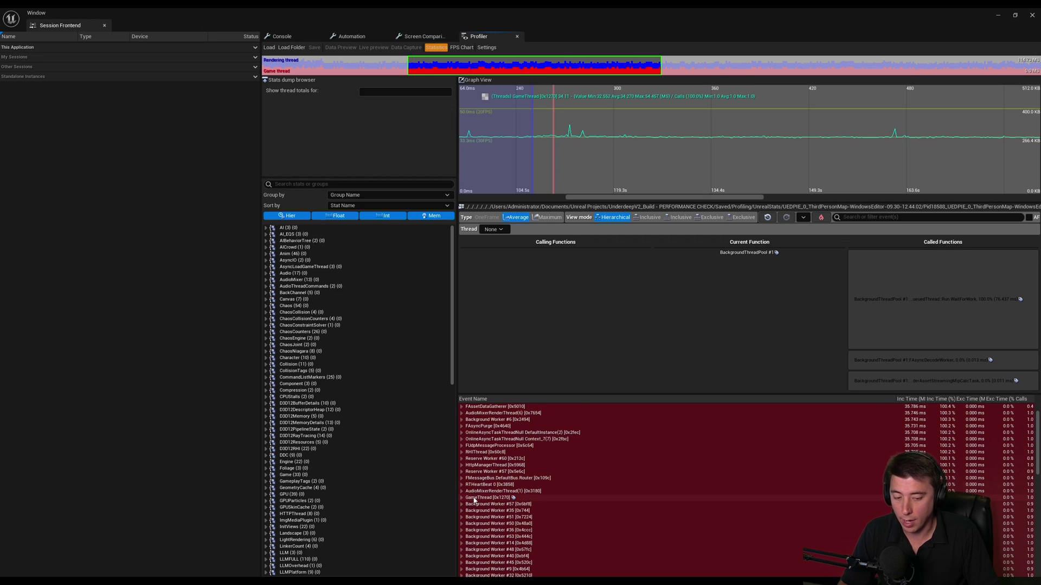
scroll(478, 479, down, 2)
click(475, 473)
click(462, 473)
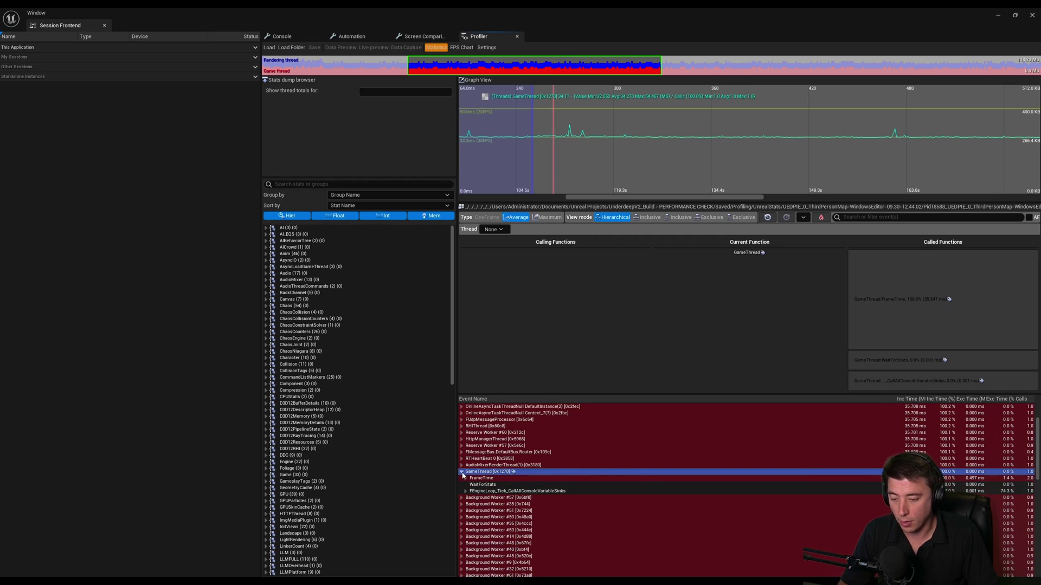
Resize the profiler window beside the editor and expand the game thread's nested FrameTime entries
key(super+Down)
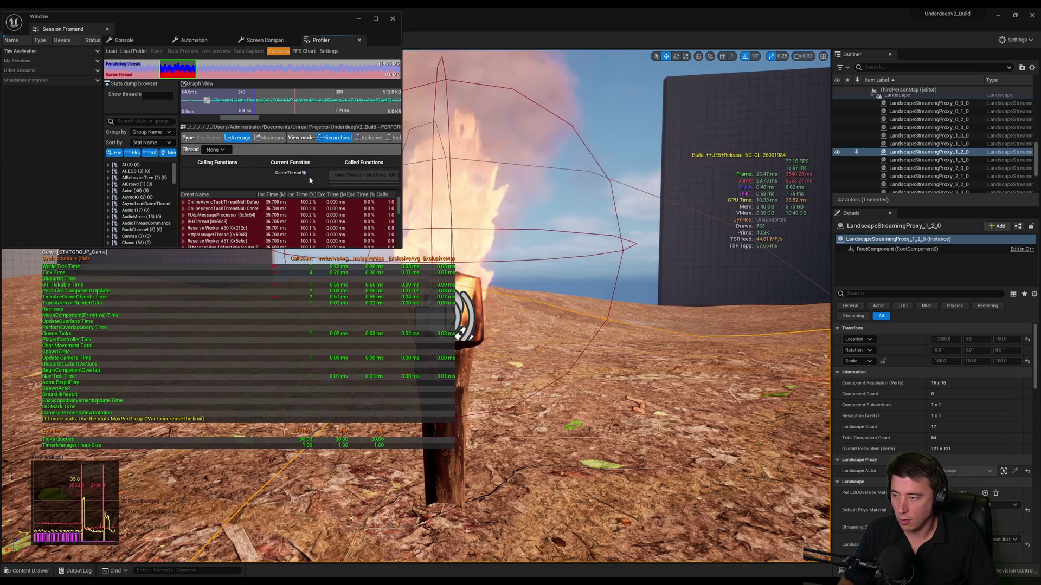
drag(402, 248, 831, 563)
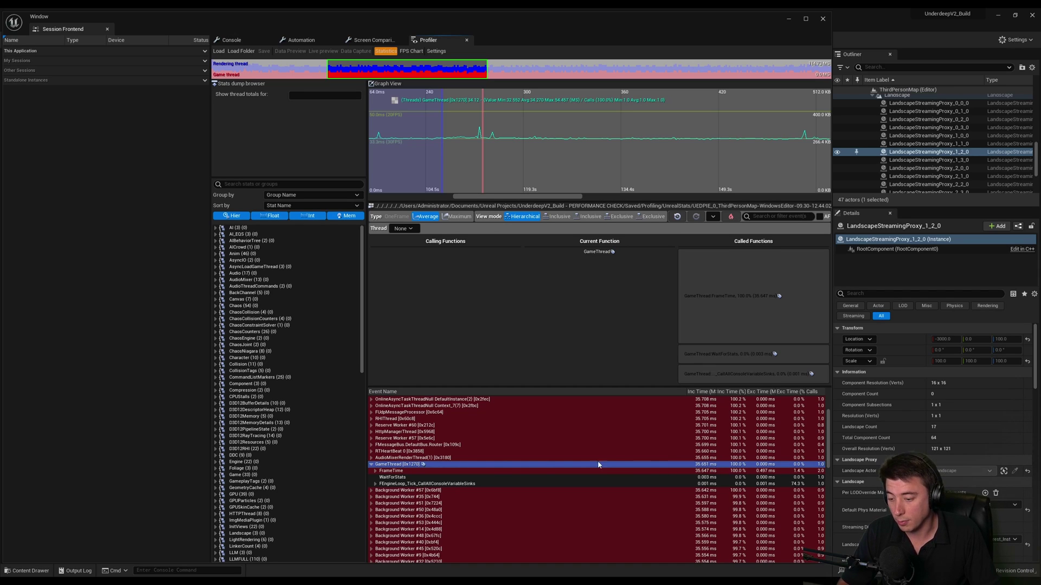
click(720, 471)
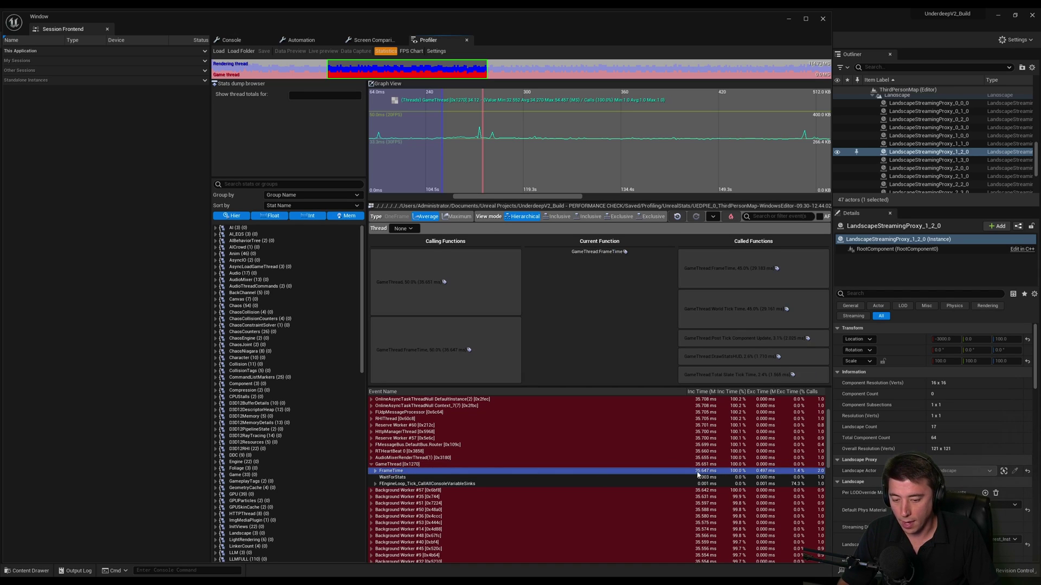
click(375, 471)
scroll(390, 461, down, 2)
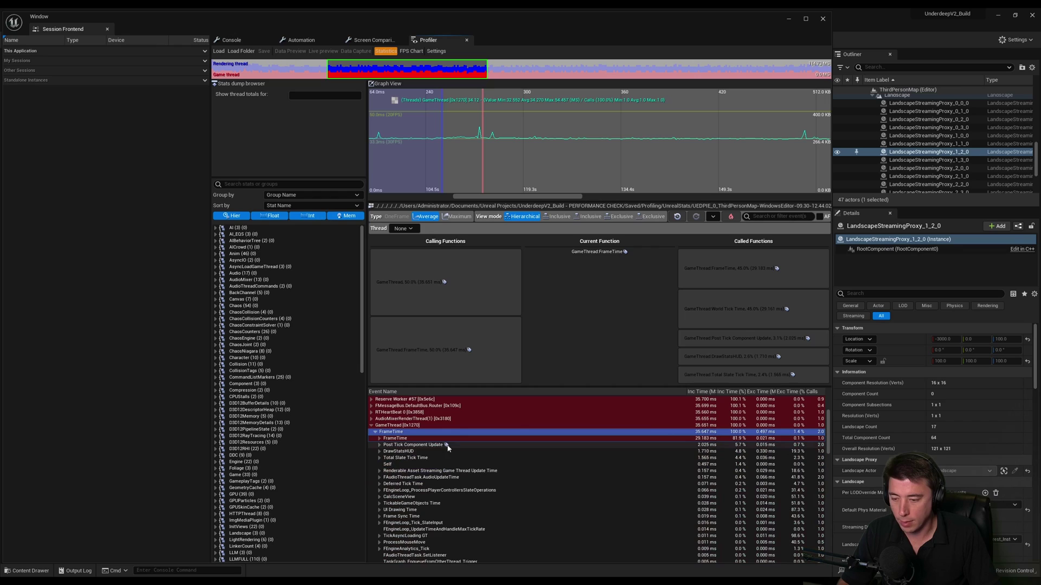
click(422, 439)
click(379, 439)
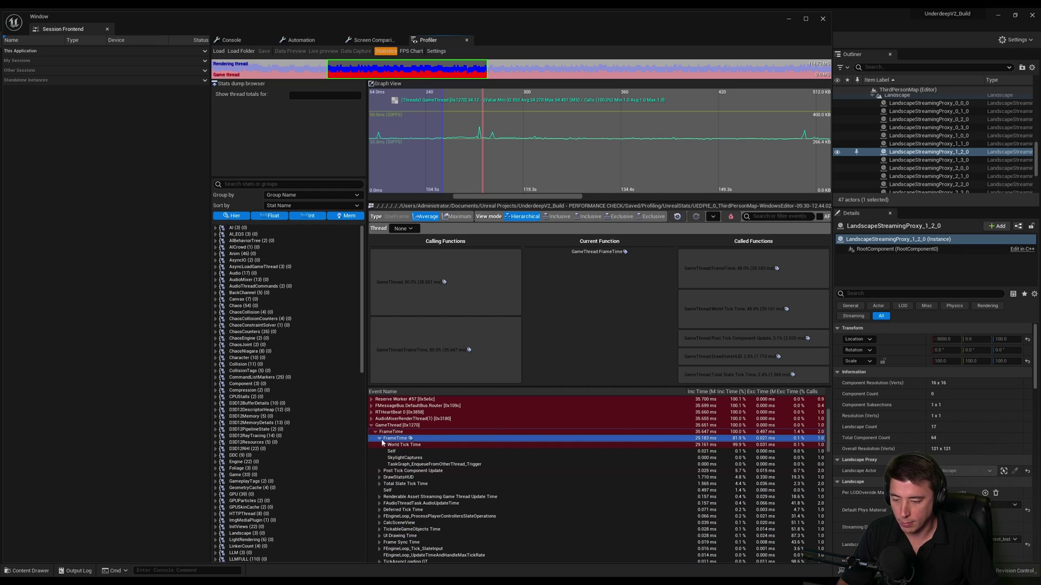
Expand World Tick Time, Tick Time, TG_PrePhysics, ReleaseTickGroup Block and Game TaskGraph Tasks to FTickFunctionTask
click(384, 444)
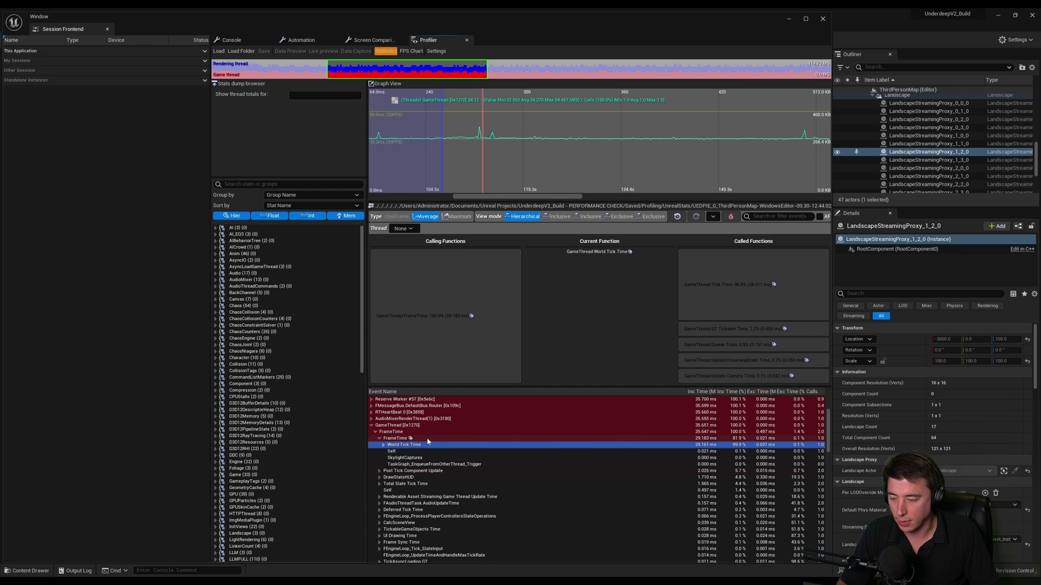
click(383, 445)
click(388, 451)
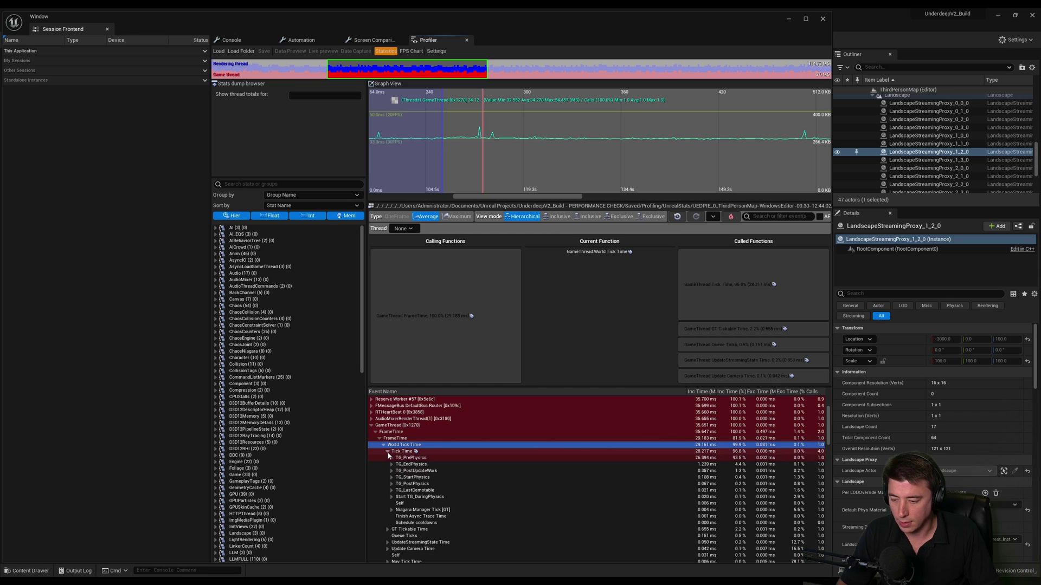
click(391, 458)
click(391, 458)
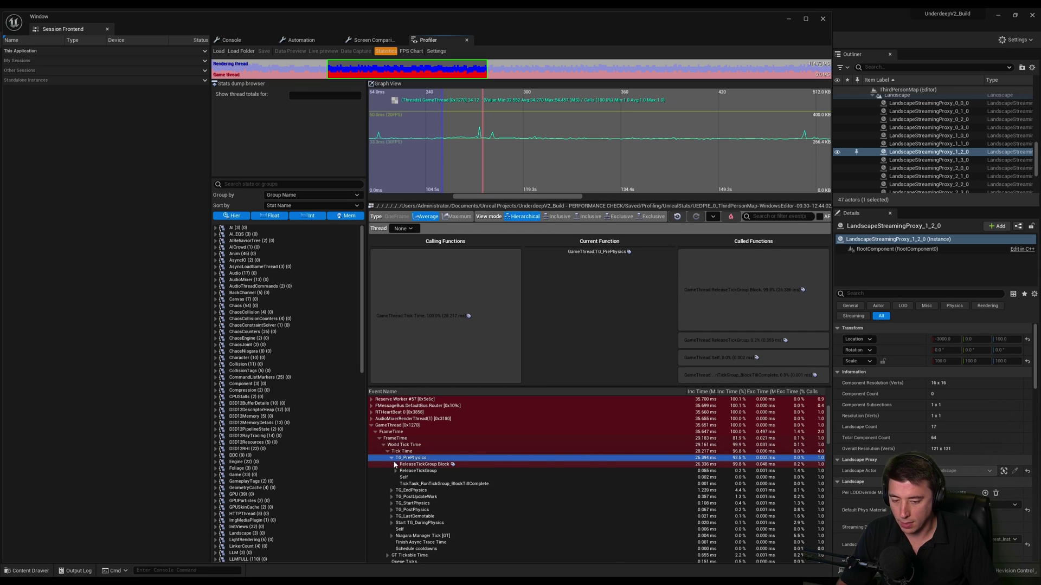
click(395, 465)
click(422, 470)
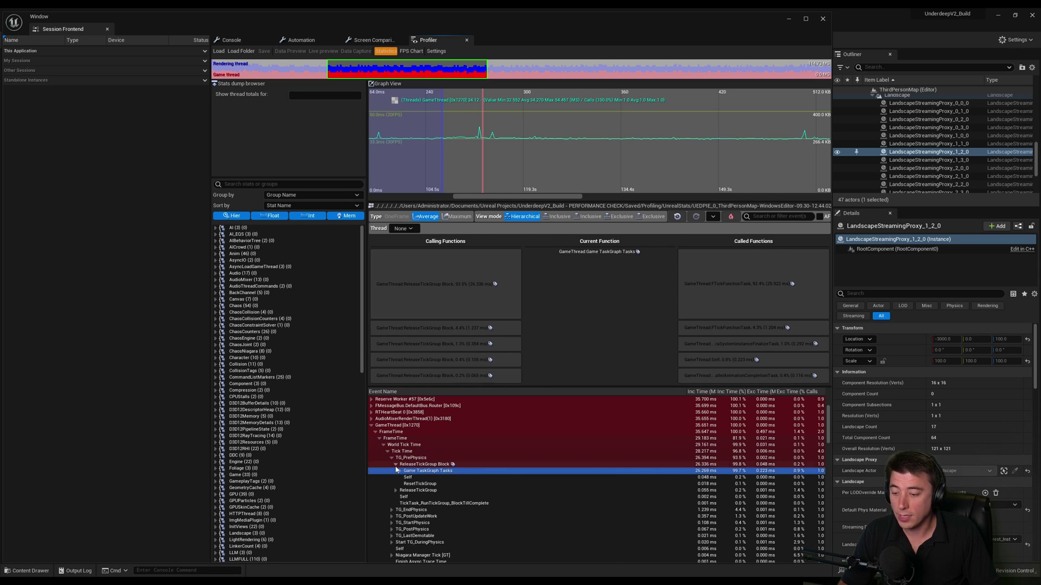
click(400, 471)
scroll(660, 478, down, 1)
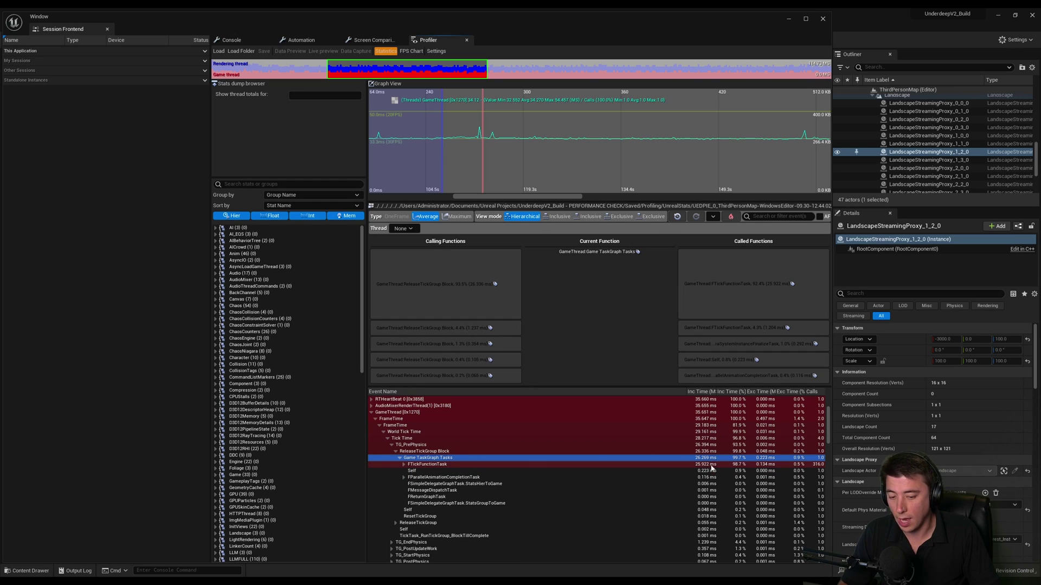
click(404, 465)
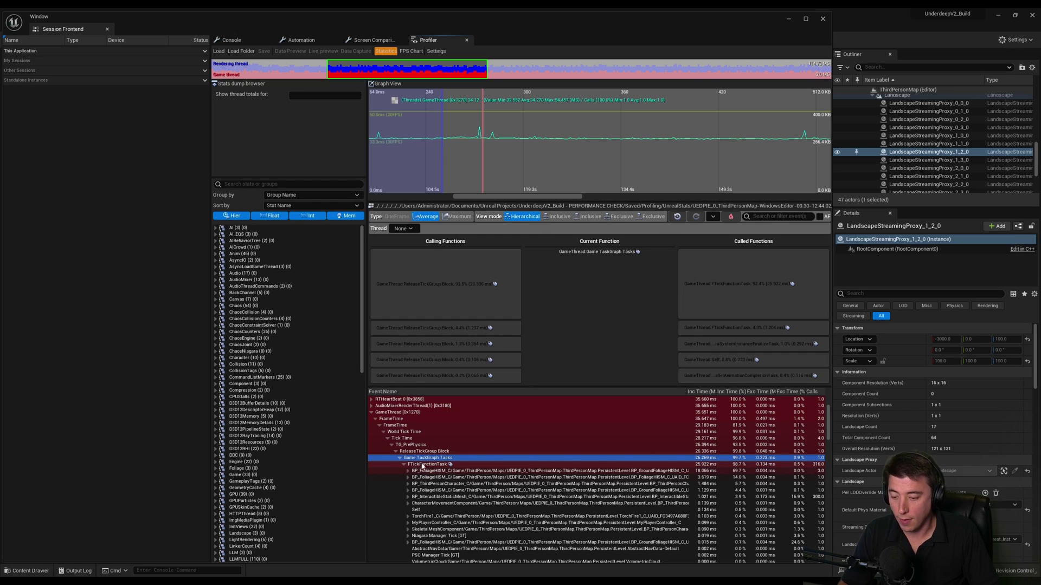
Select the costliest BP_FoliageHISM tick entry and expand its hot path through ExecuteUbergraph
click(421, 465)
scroll(425, 469, down, 1)
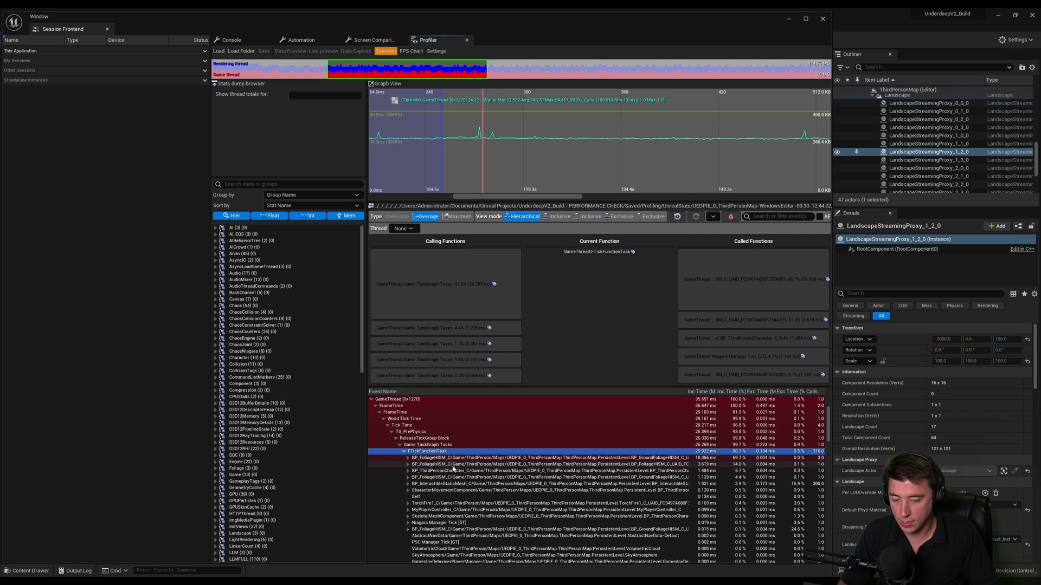
click(652, 459)
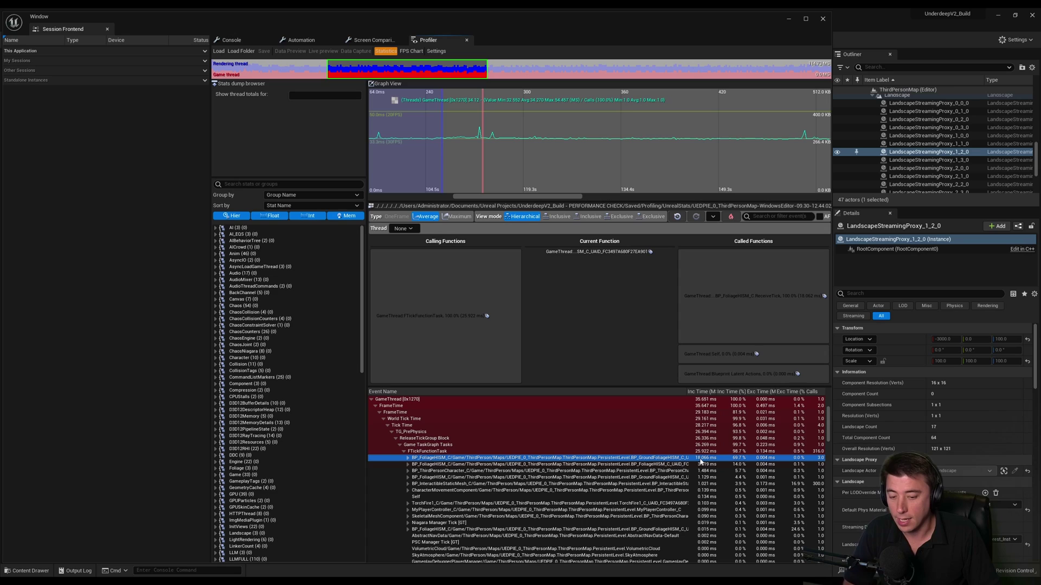
double_click(550, 459)
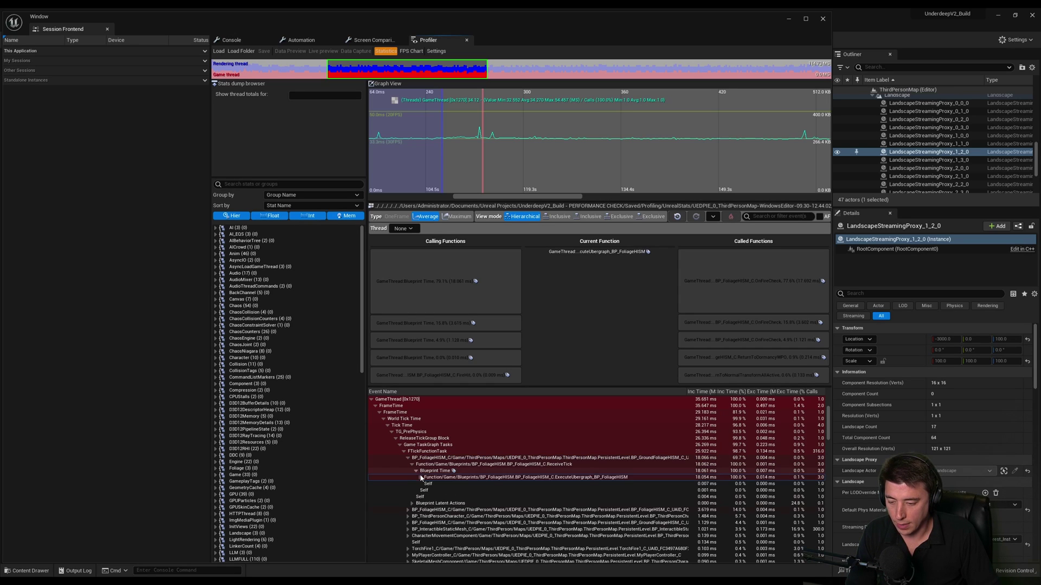
click(421, 478)
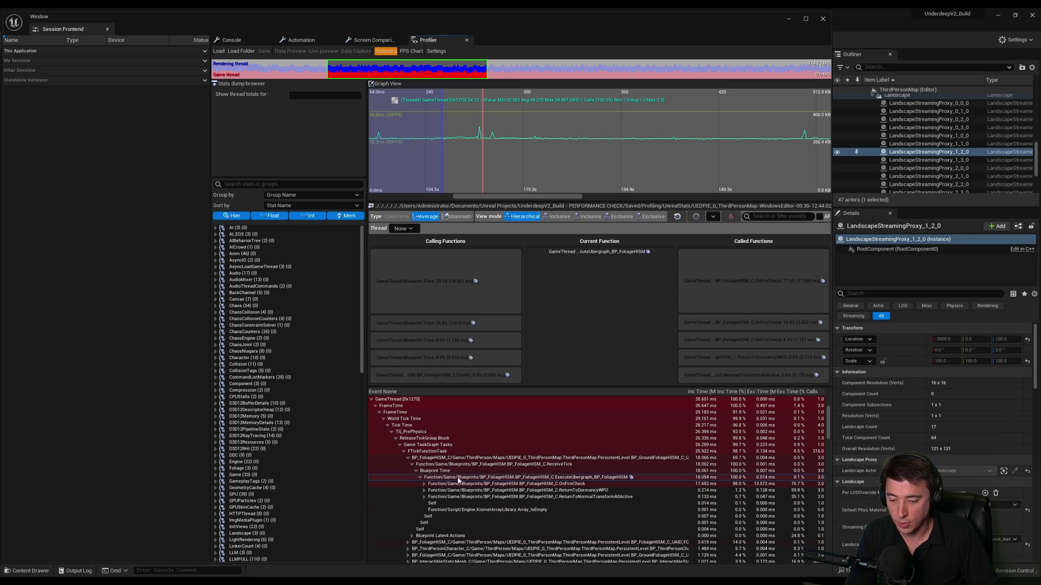
Select the OnFireCheck function (about 17.7 ms) and expand it to list its array and math calls
scroll(542, 477, down, 1)
click(599, 472)
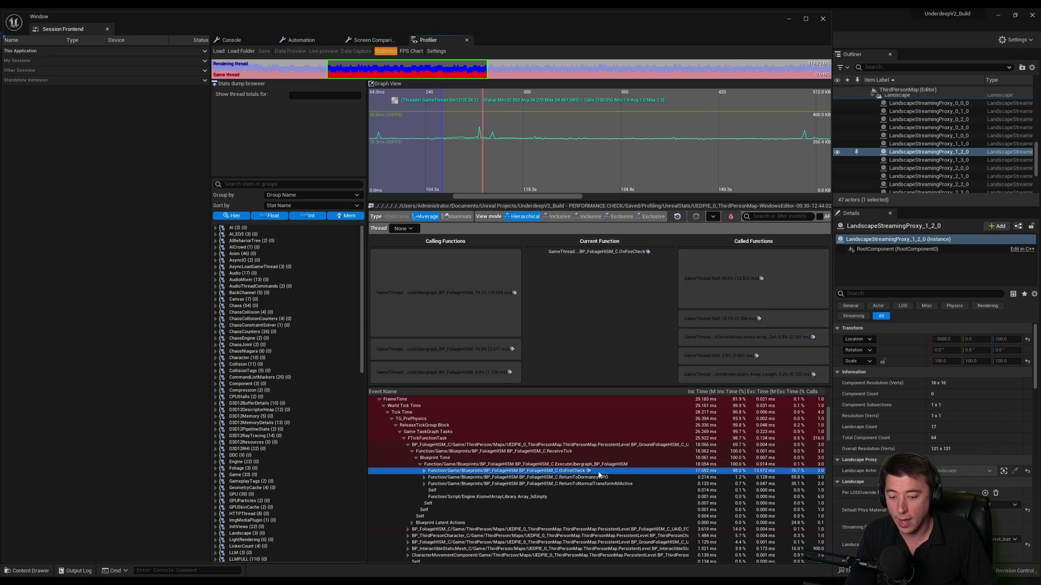
scroll(576, 474, down, 1)
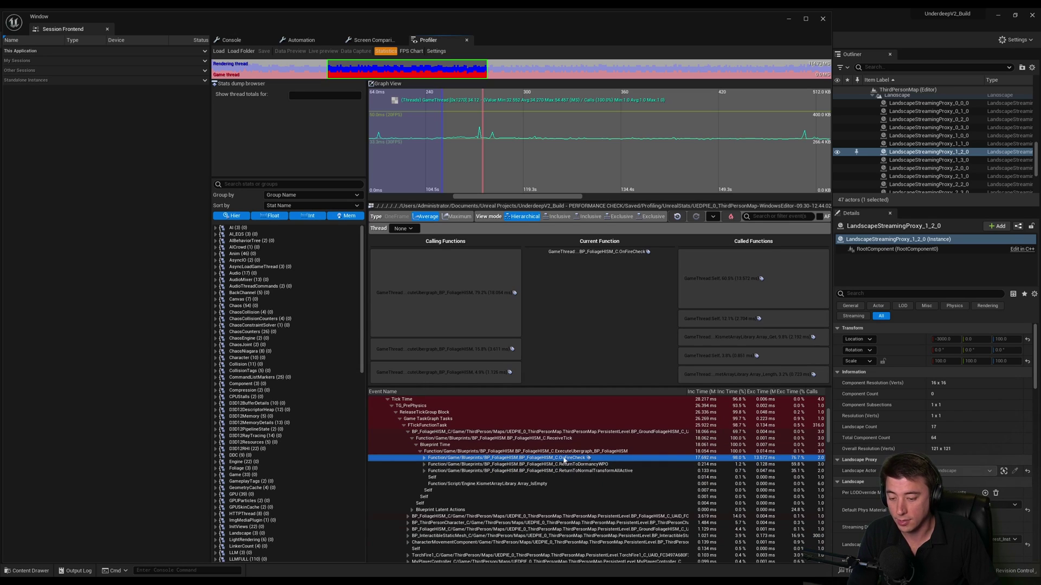
click(424, 458)
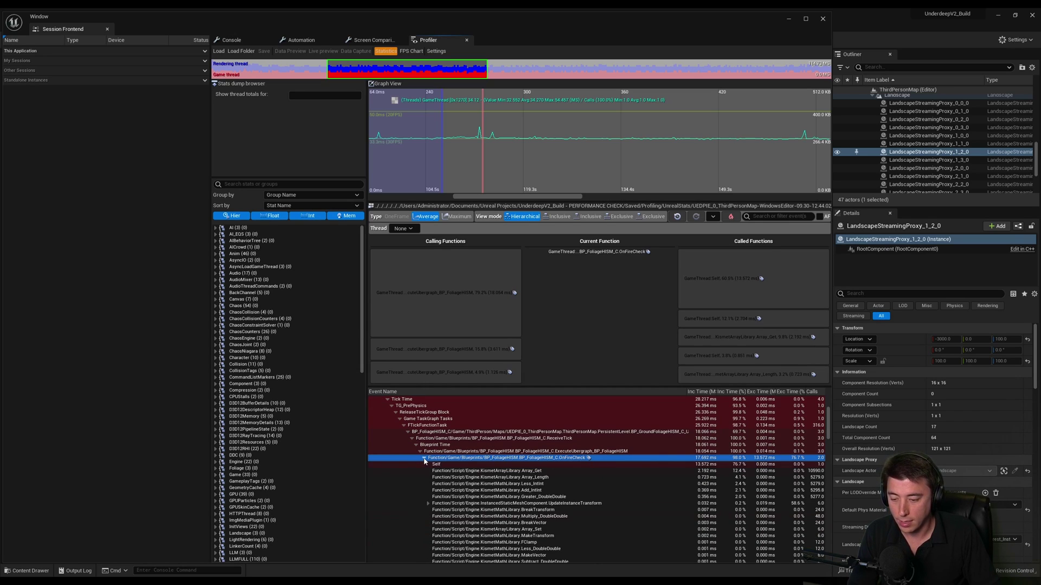
Back in the level editor, open the Content Drawer and select BP_FoliageHISM in Content > Blueprints
key(alt+Tab)
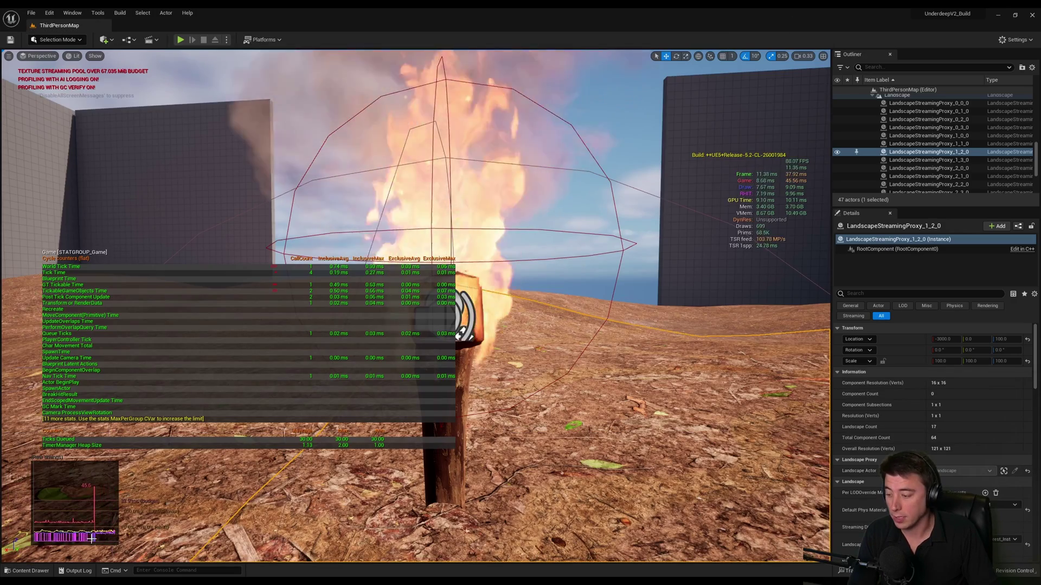
key(ctrl+space)
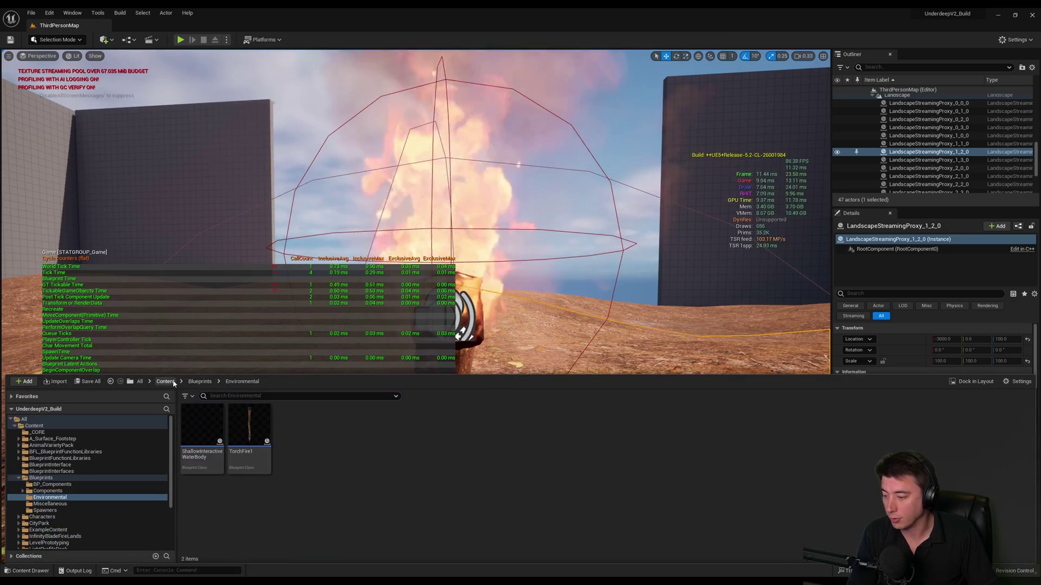
click(165, 382)
double_click(551, 424)
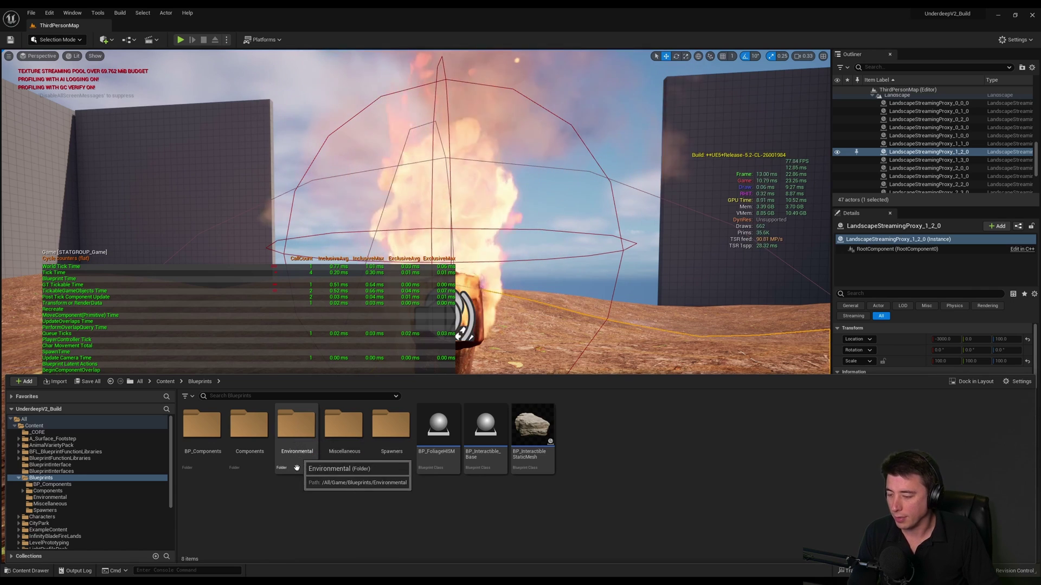
click(437, 431)
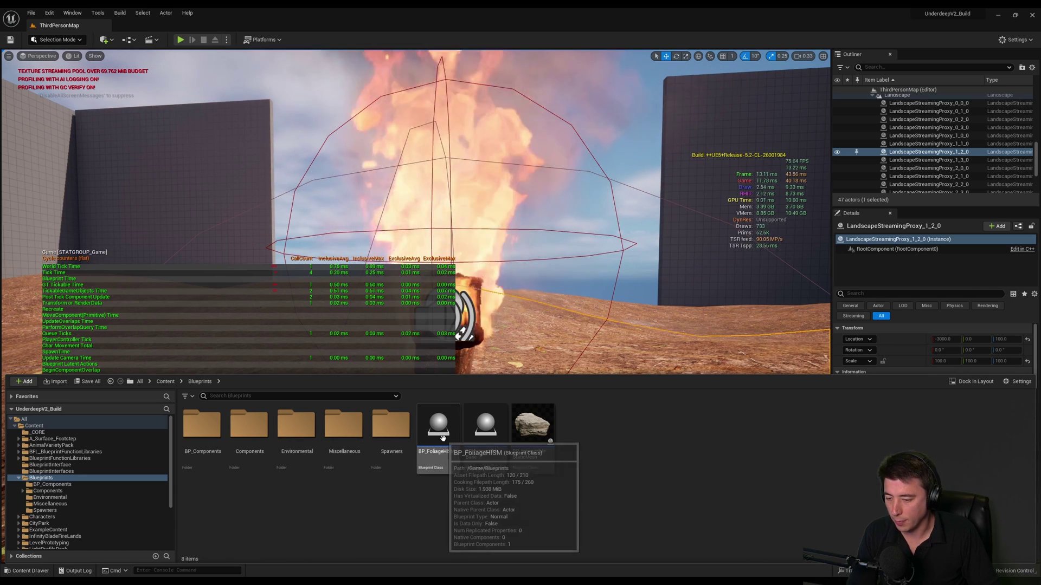
Open BP_FoliageHISM on its On Fire Check graph and inspect the On Fire array feeding the For Each Loop
double_click(437, 428)
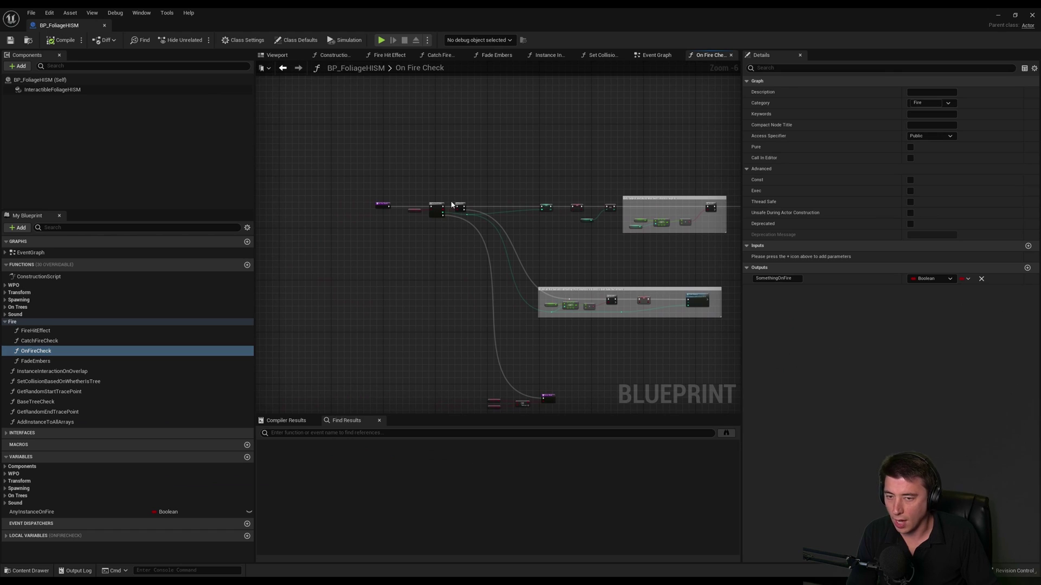
scroll(423, 217, up, 7)
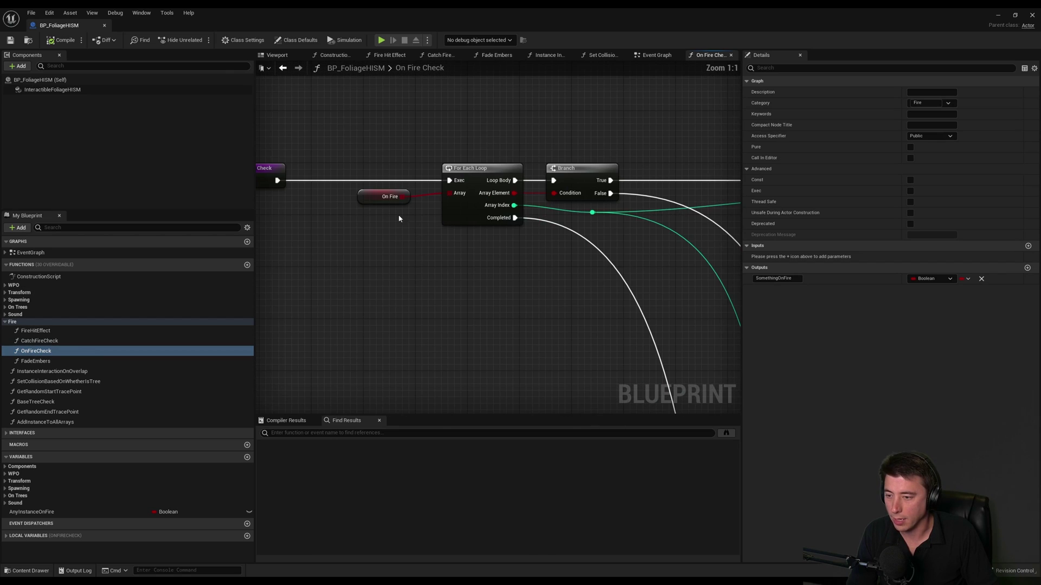
click(381, 202)
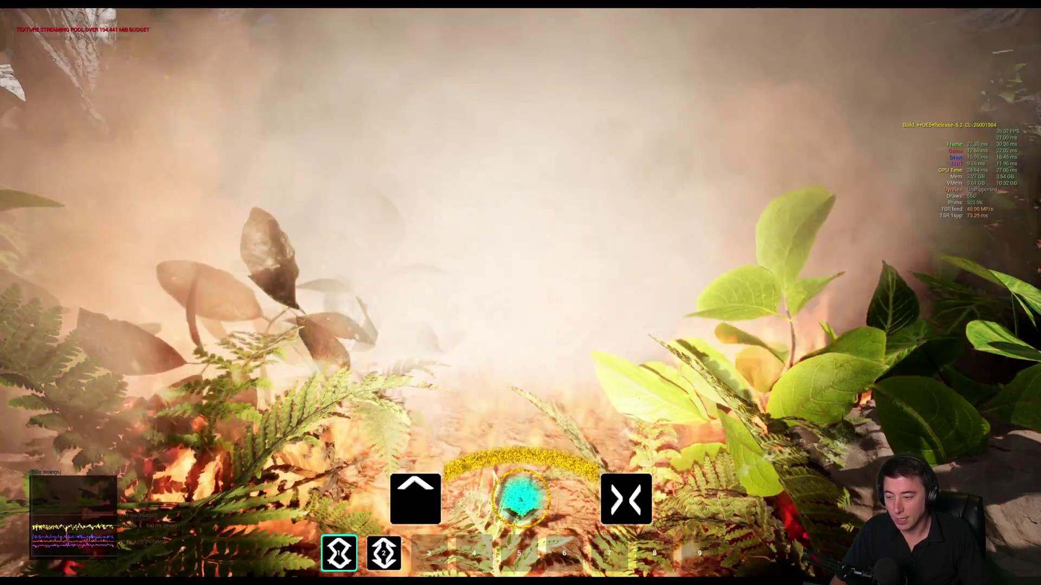
Cycle the selected HUD ability slot with the mouse wheel while fire spreads through the foliage
scroll(520, 293, up, 2)
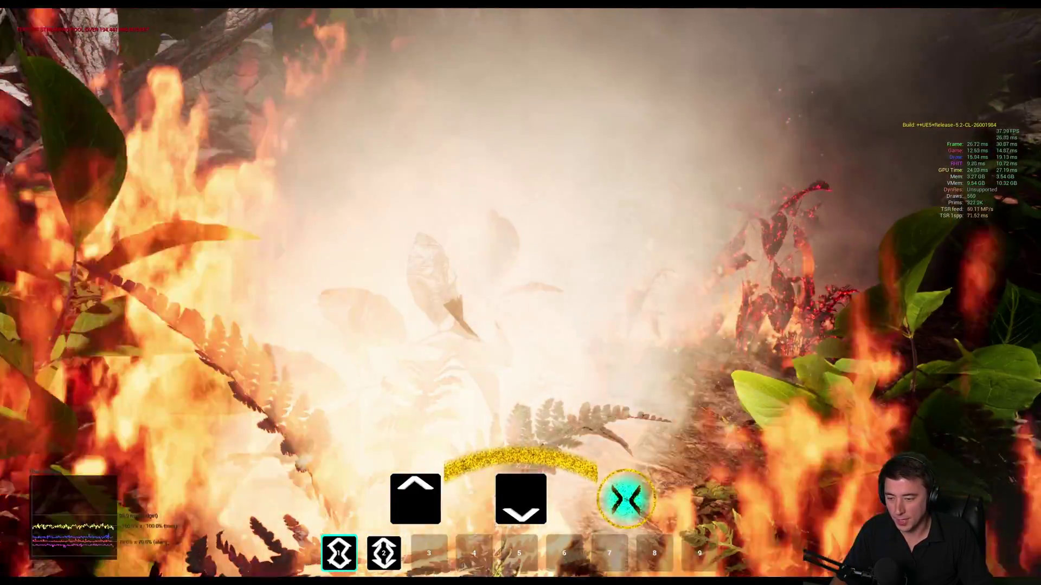
scroll(520, 293, up, 1)
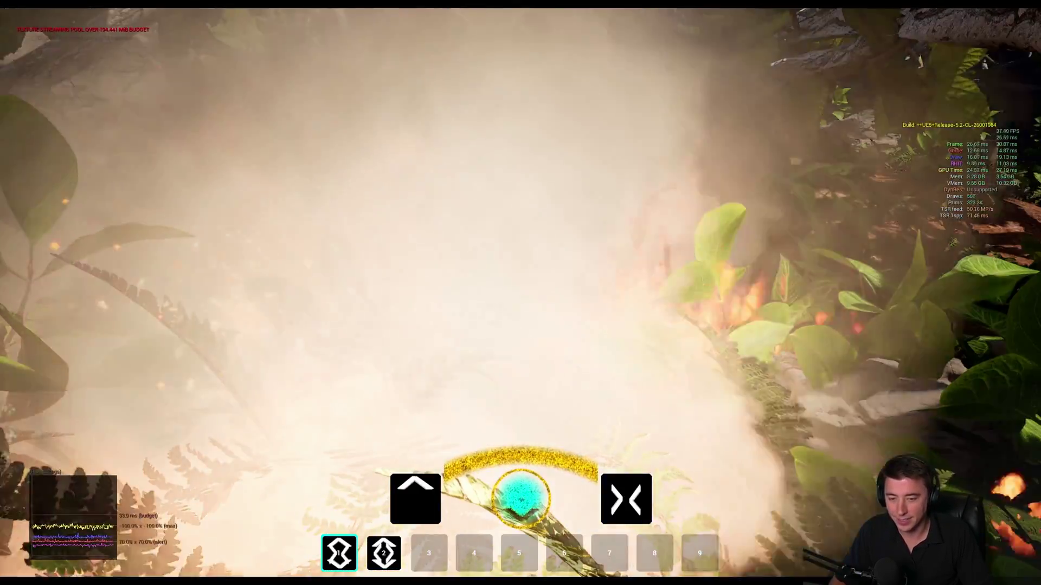